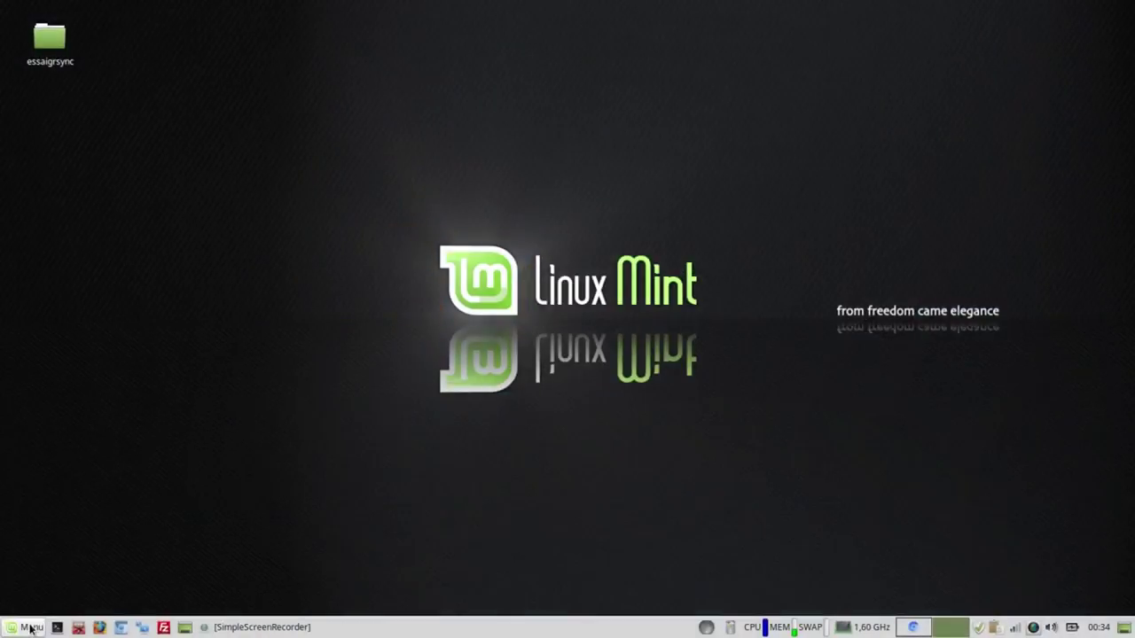
Step: Find and launch the Unison synchronization application
left_click(29, 628)
type("uni")
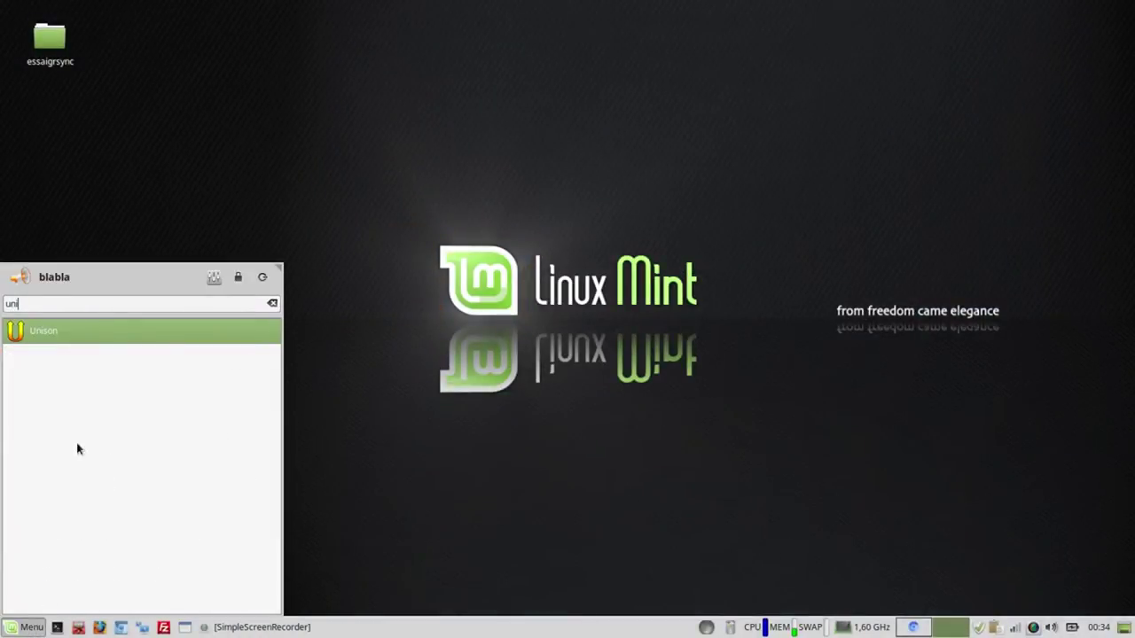
left_click(46, 333)
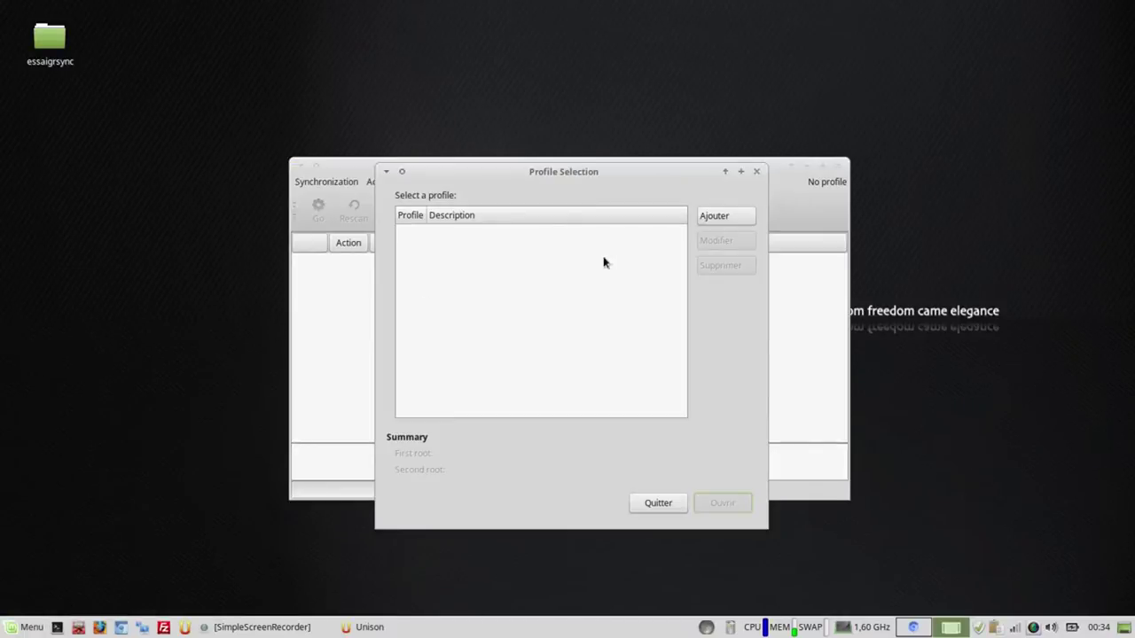
Step: Start a new profile named essai with the description test and continue to the connection setup
left_click(709, 218)
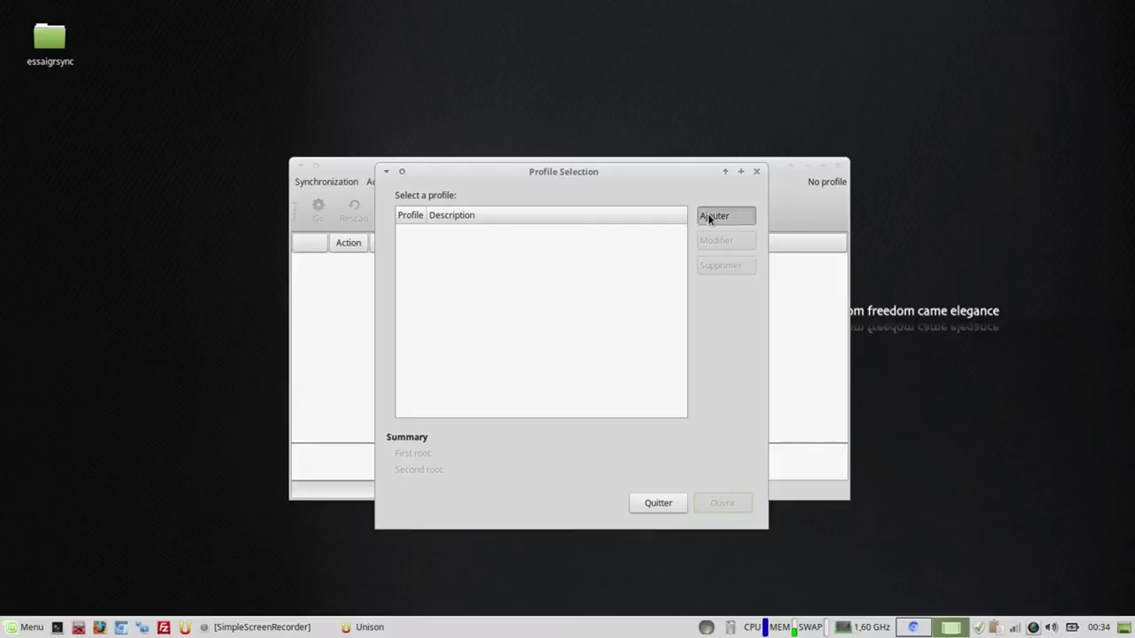
left_click(703, 423)
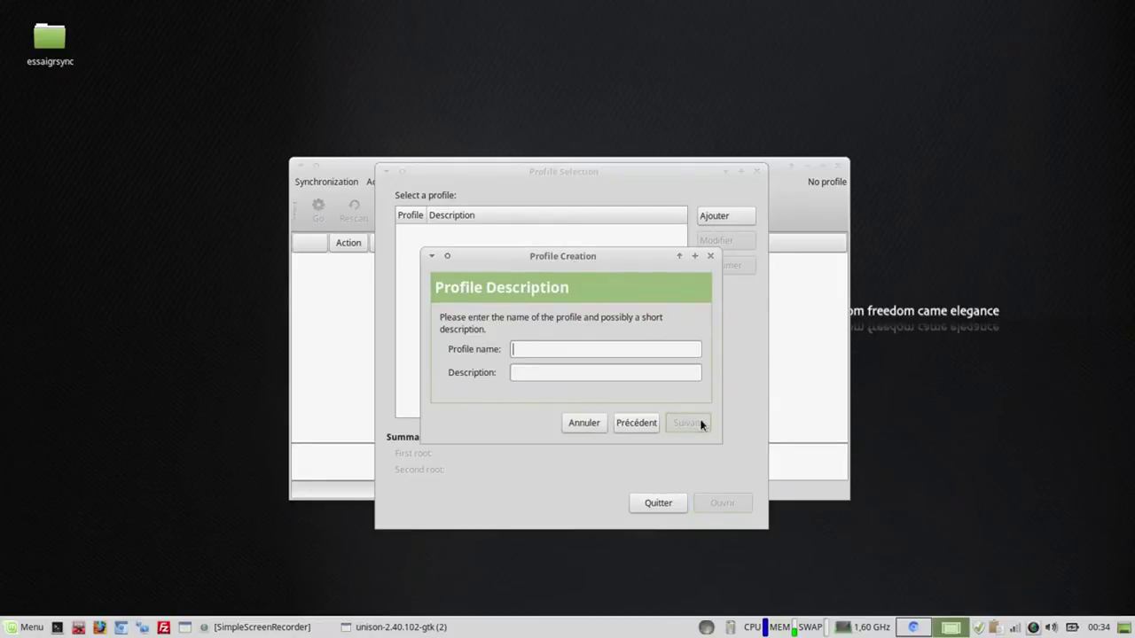
type("ess")
type("ai")
type("test")
left_click(692, 424)
Step: Try the Using SSH synchronization kind and toggle its compression option off and back on
left_click(676, 369)
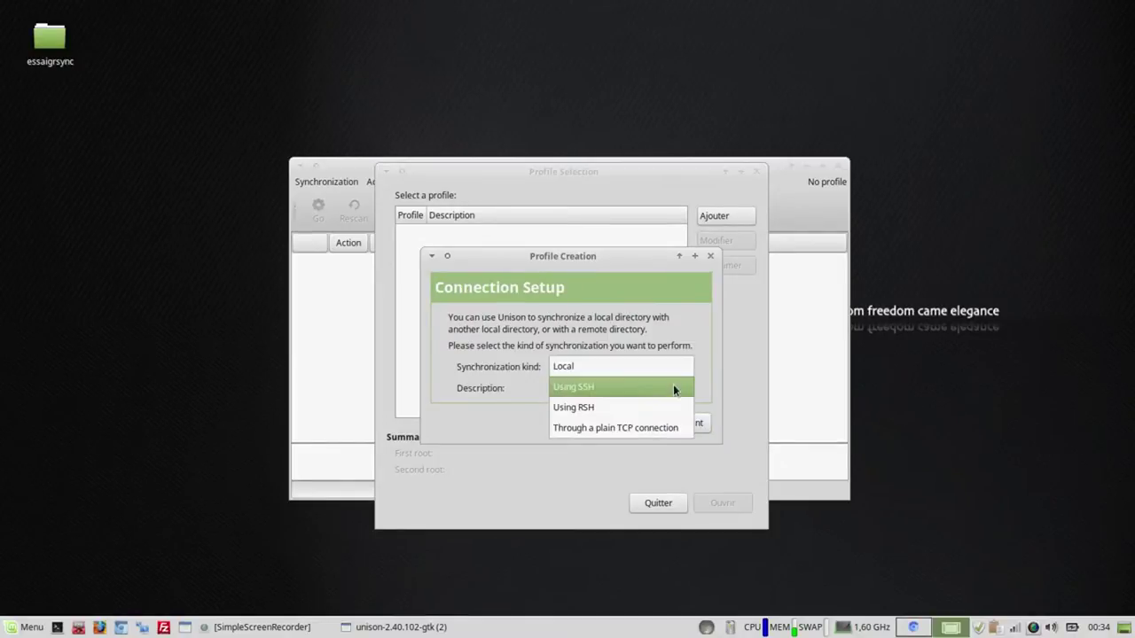
left_click(673, 387)
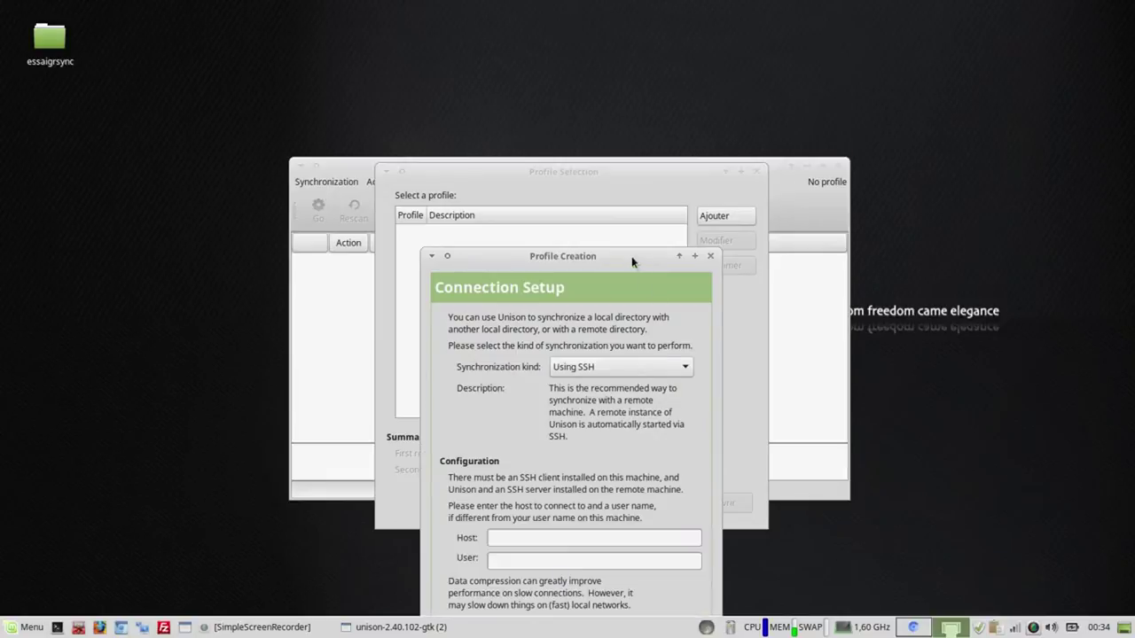
left_click_drag(636, 256, 632, 132)
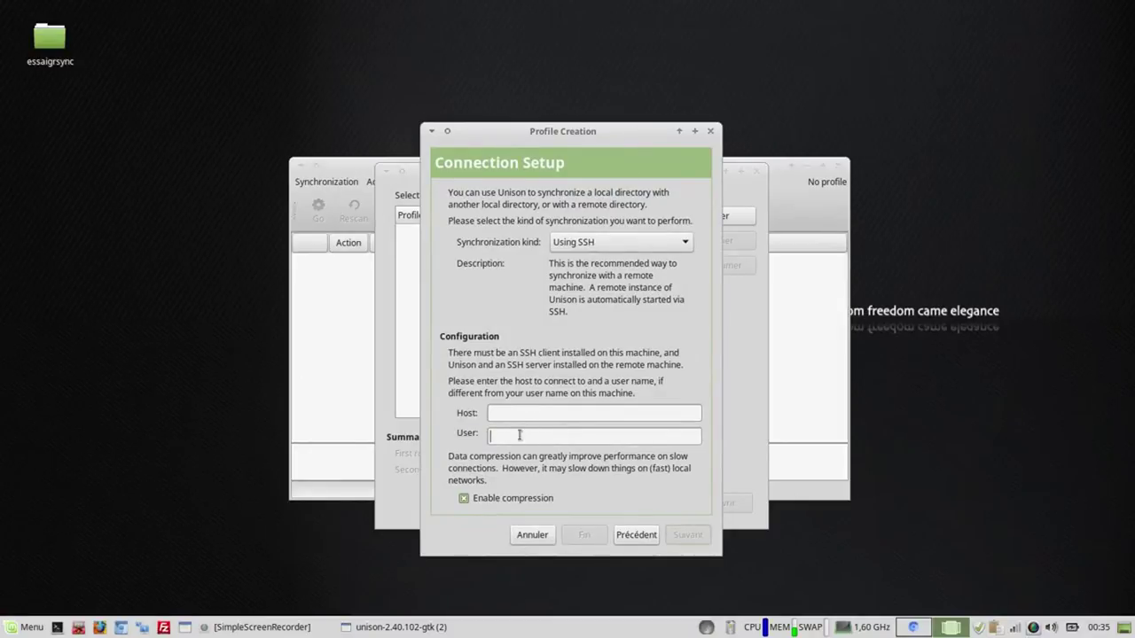
left_click(464, 499)
left_click(464, 498)
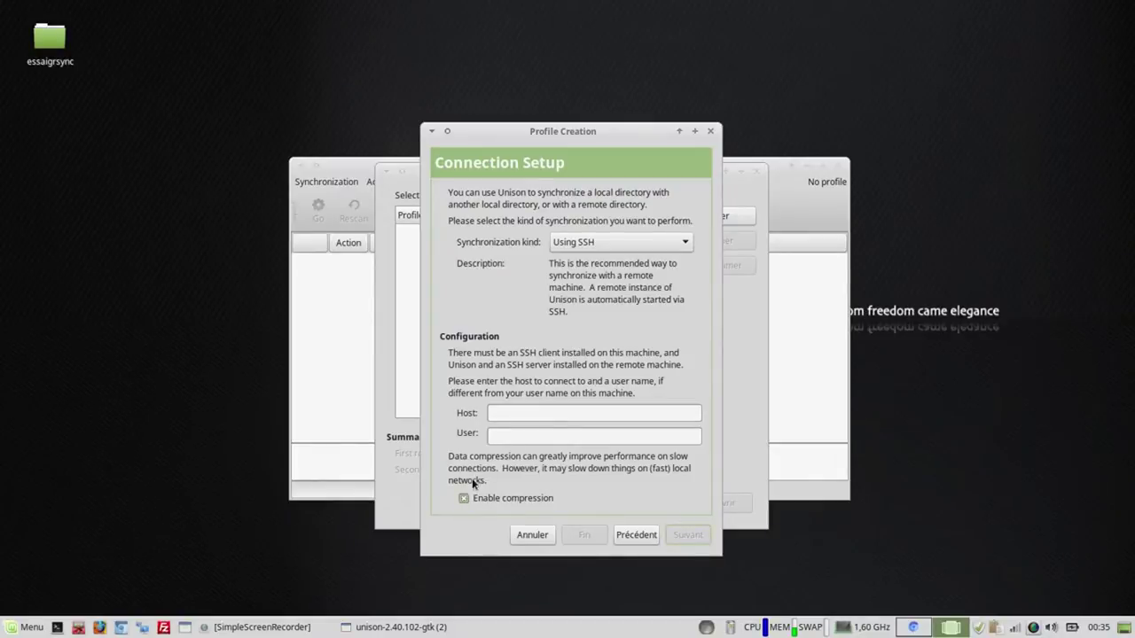
Step: Try the Using RSH and plain TCP connection synchronization kinds to view their host, user and port settings
left_click(608, 243)
left_click(610, 261)
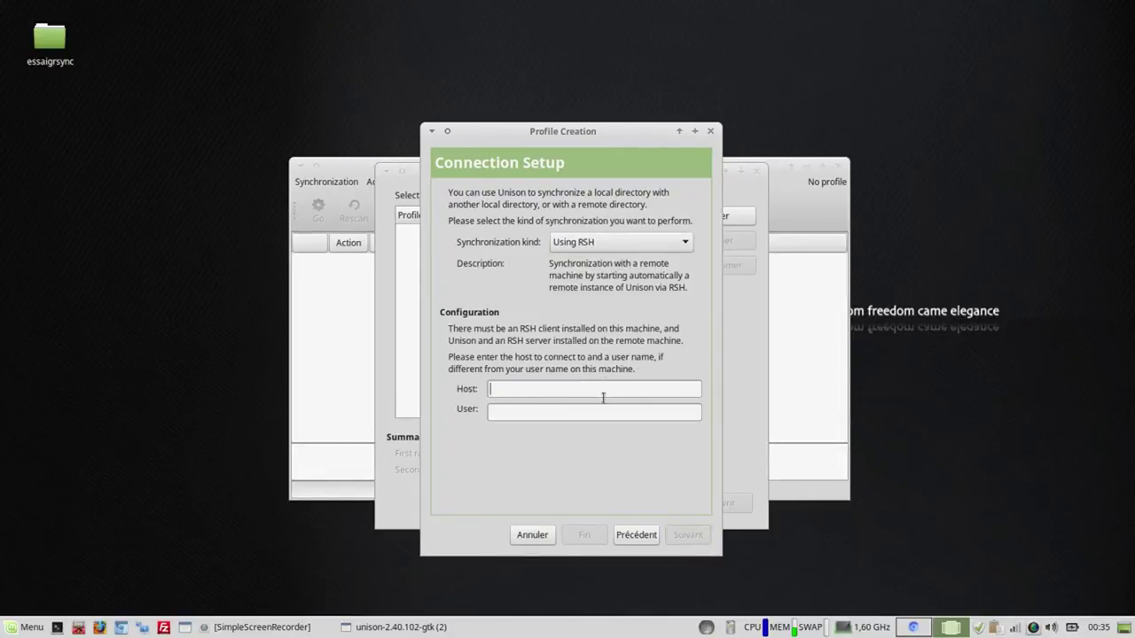
left_click(590, 243)
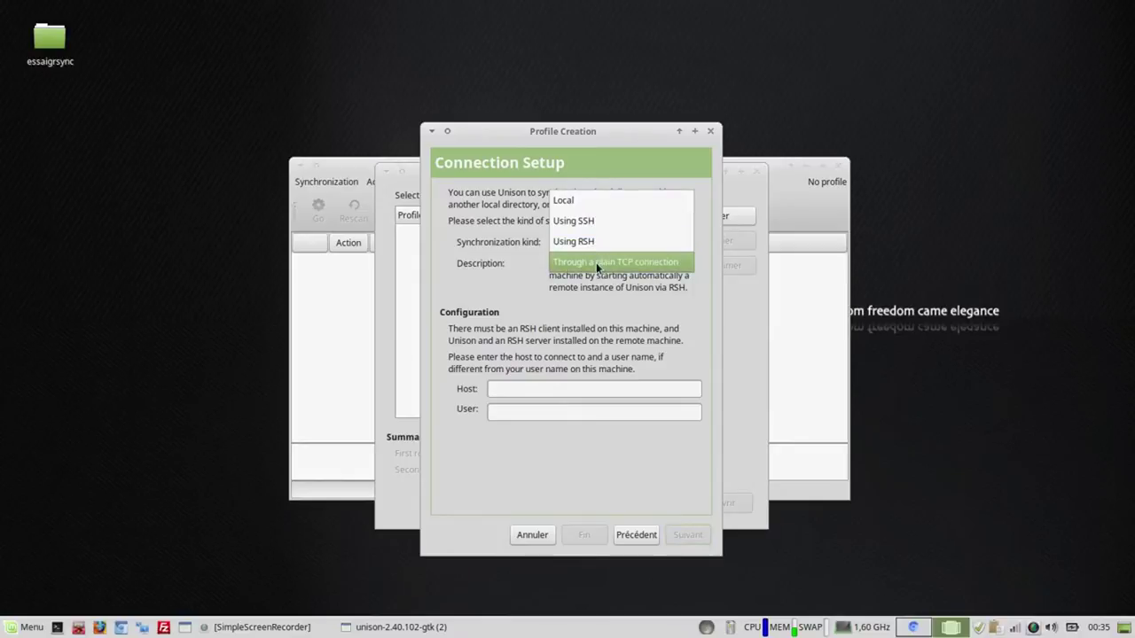
left_click(596, 262)
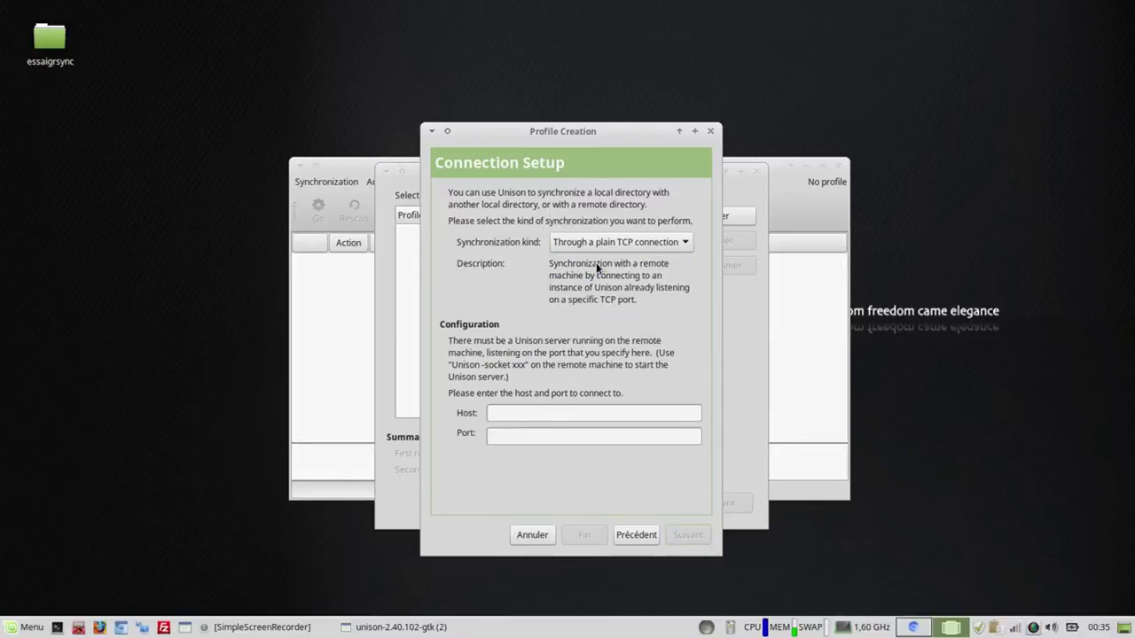
left_click(585, 435)
Step: Set the profile's synchronization kind to Local and proceed to the directory selection
left_click(605, 242)
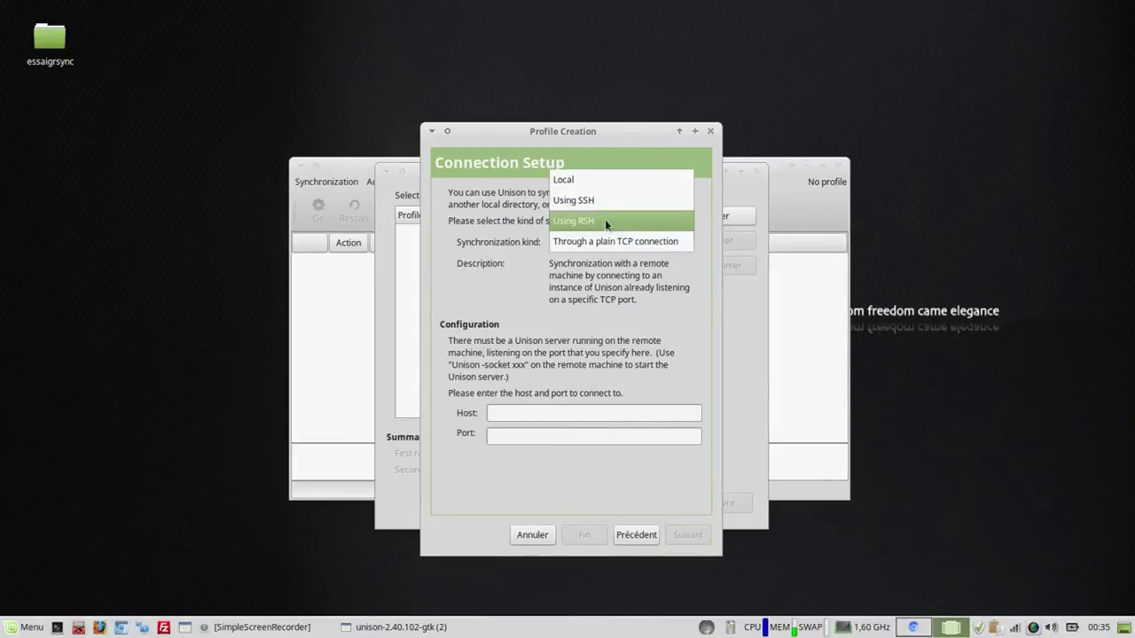
left_click(606, 184)
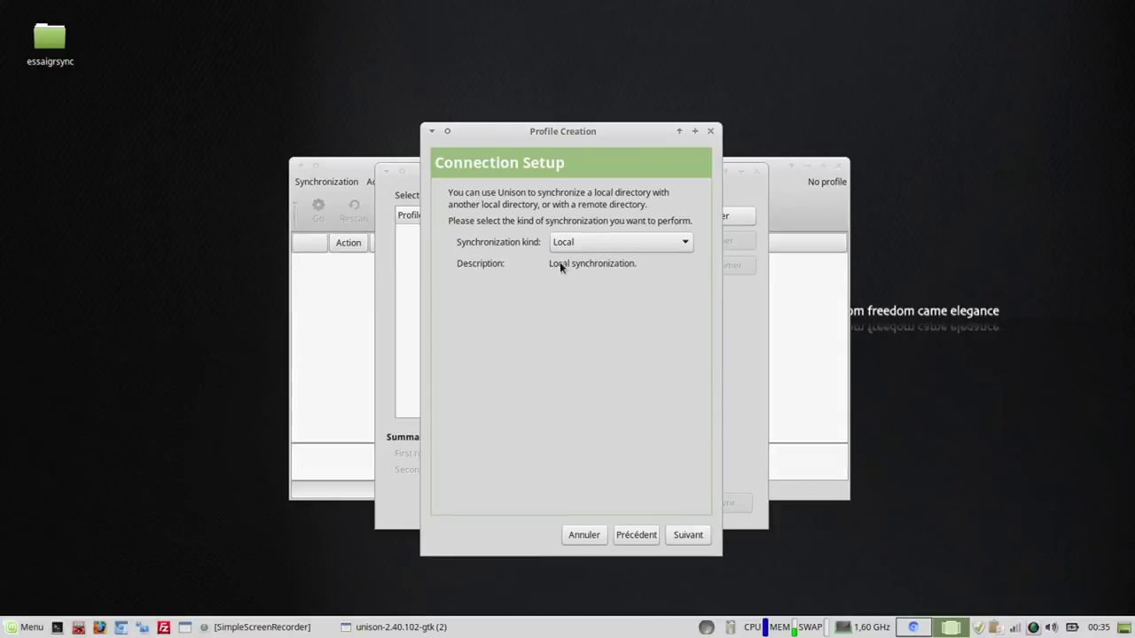
left_click(686, 536)
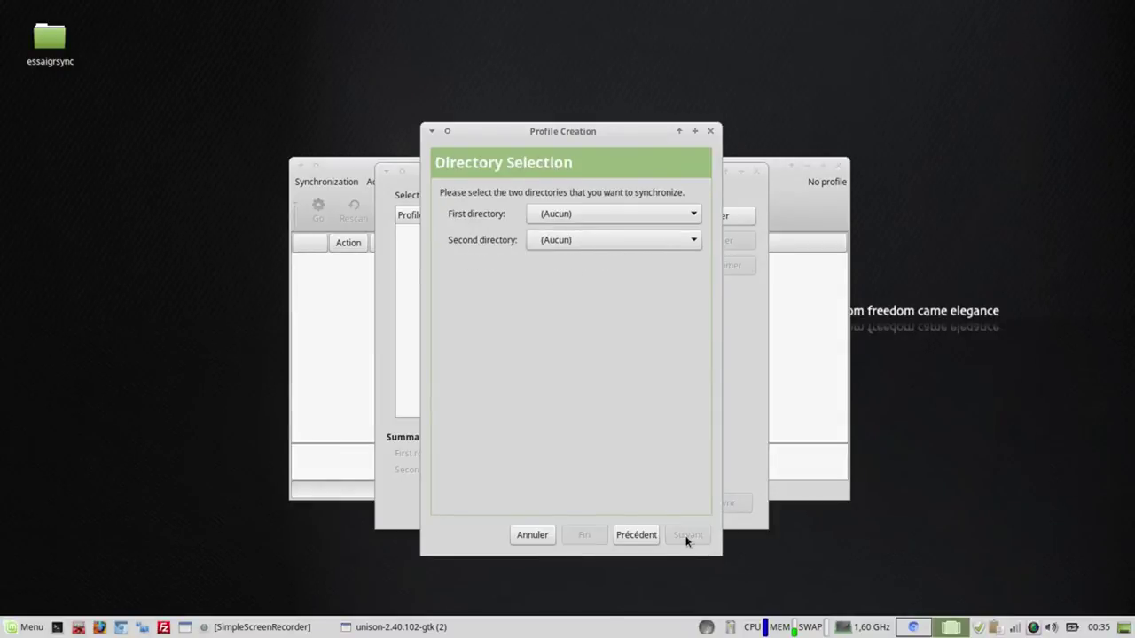
Step: Choose the blablaLINUX folder inside Dropbox as the profile's first directory
left_click(592, 216)
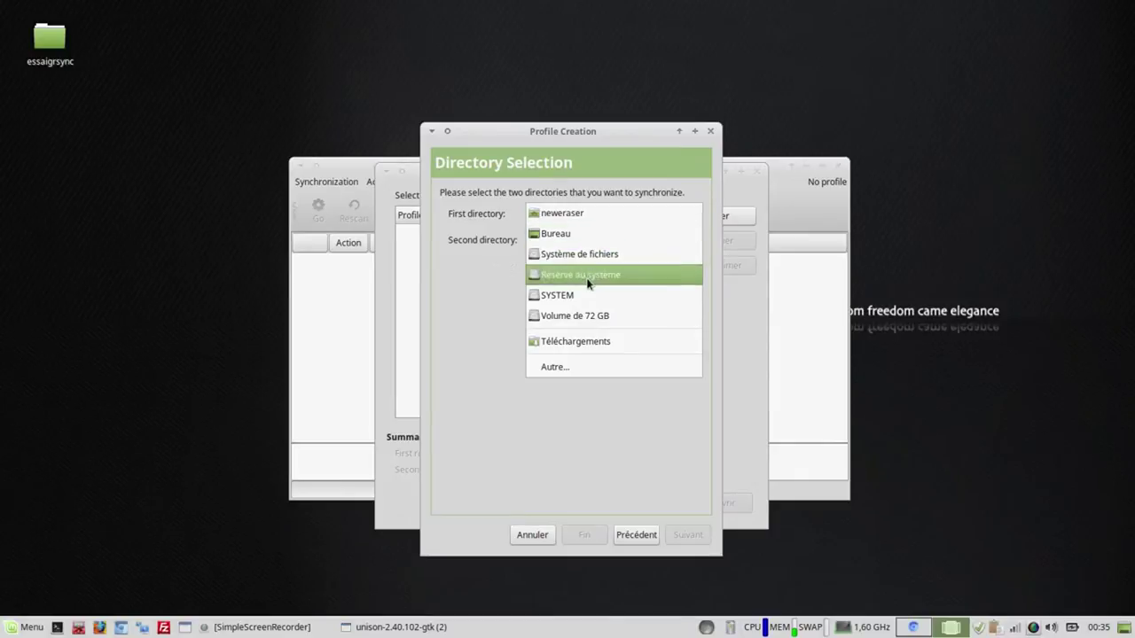
left_click(592, 368)
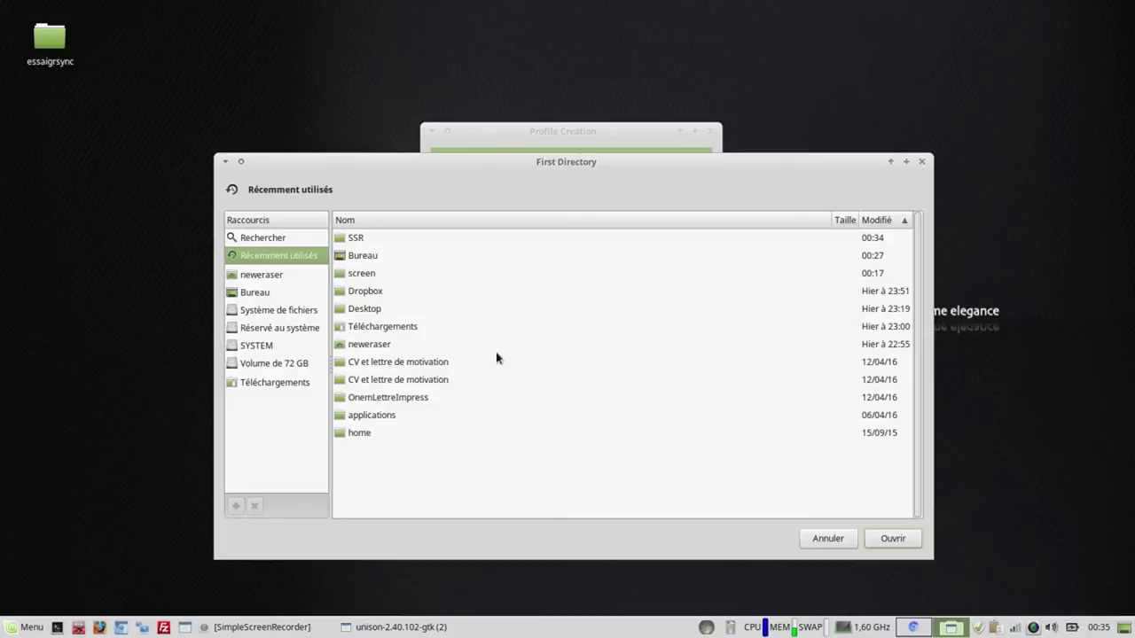
double_click(364, 291)
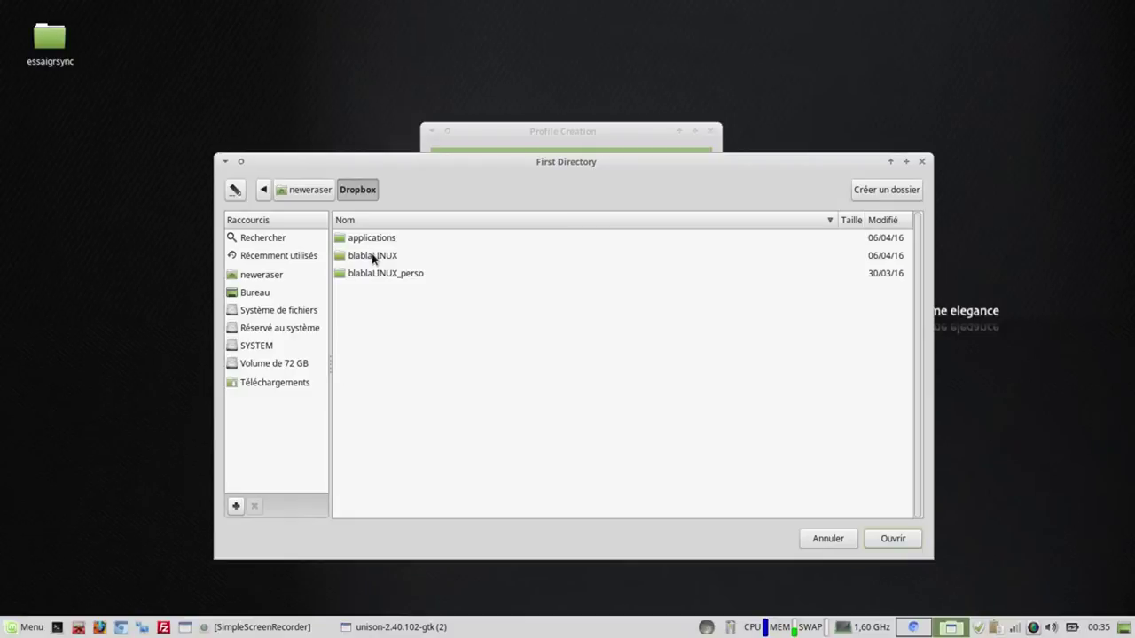
double_click(374, 257)
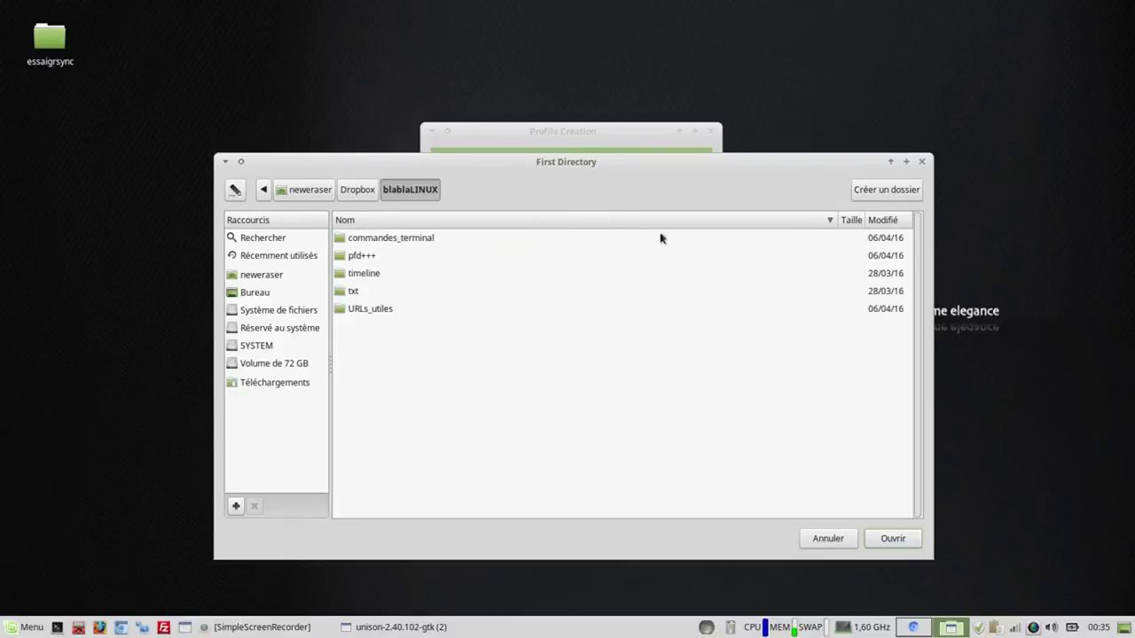
left_click(893, 540)
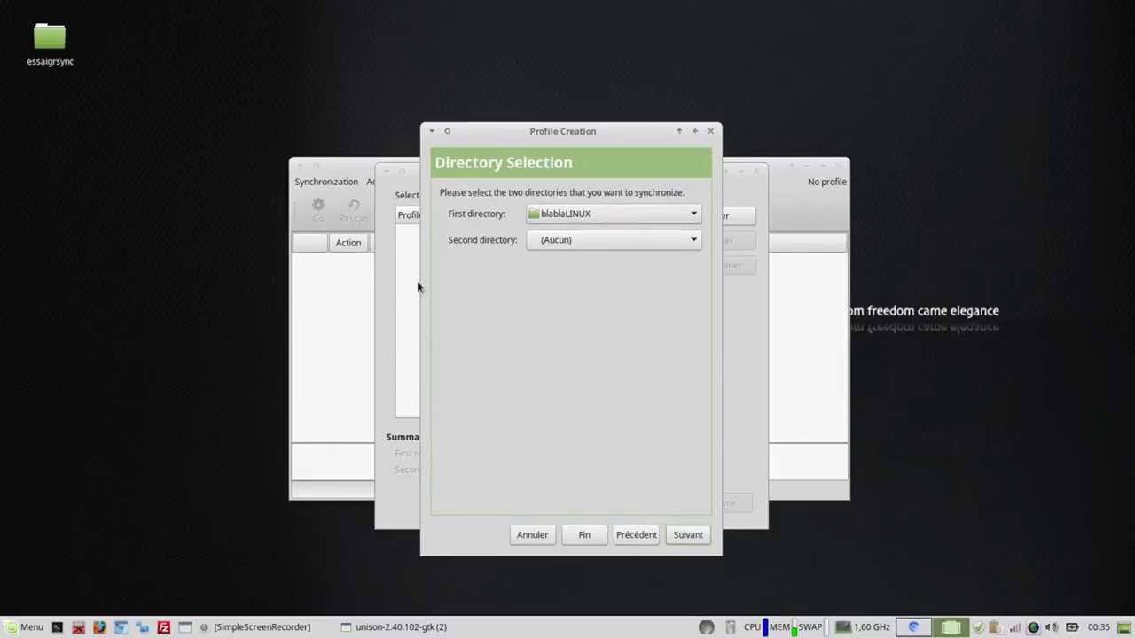
Step: Remove the essaigrsync folder from the desktop
left_click(49, 44)
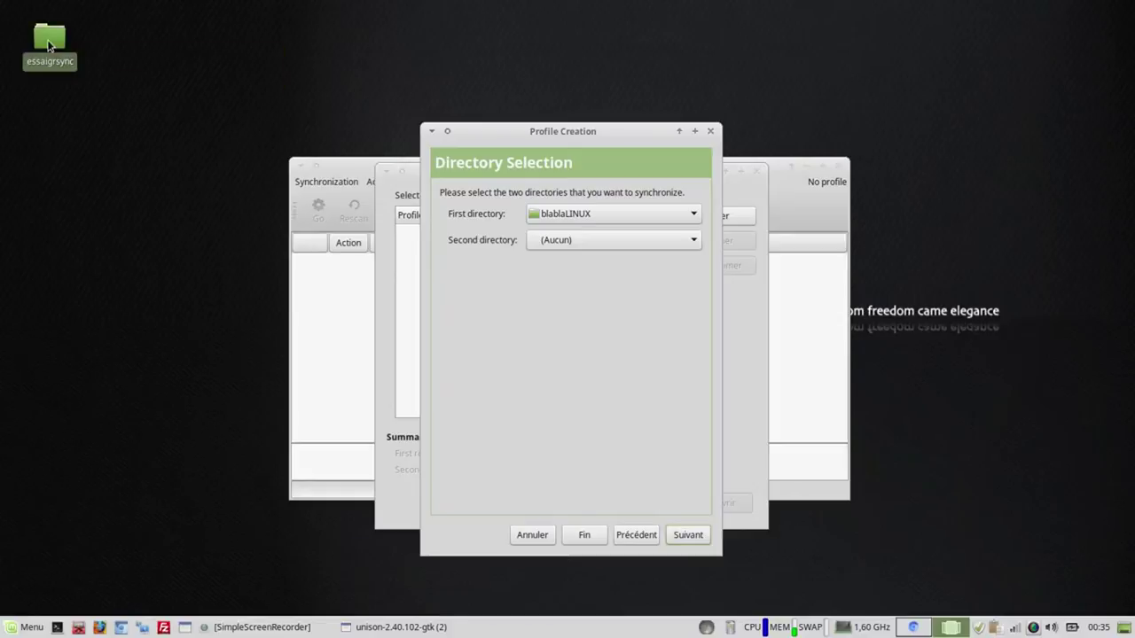
right_click(49, 43)
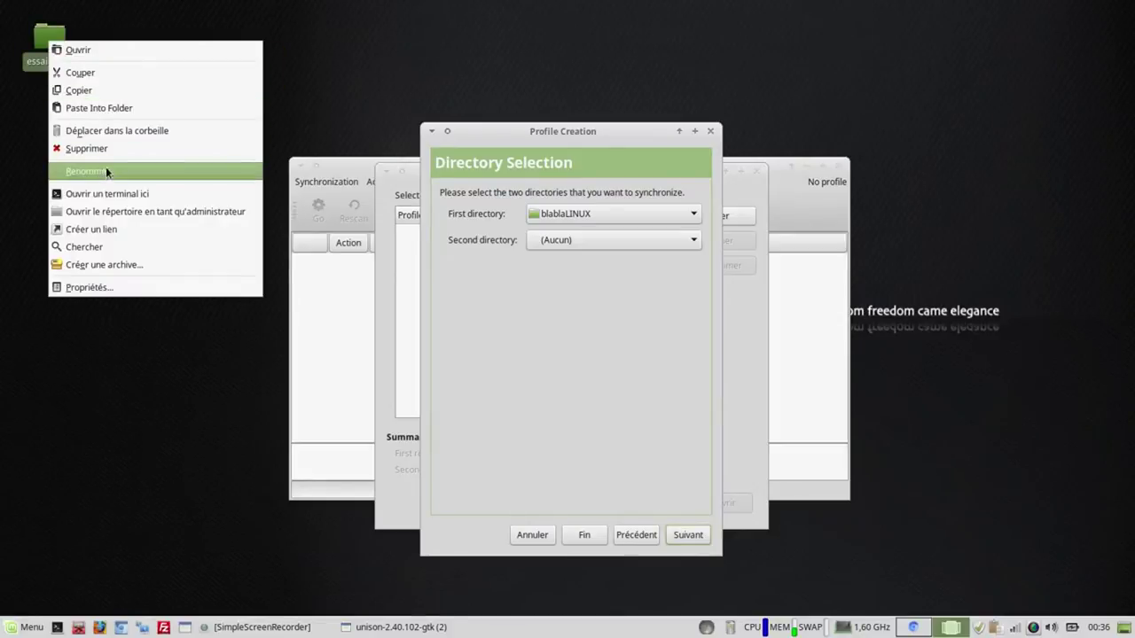
key("Escape")
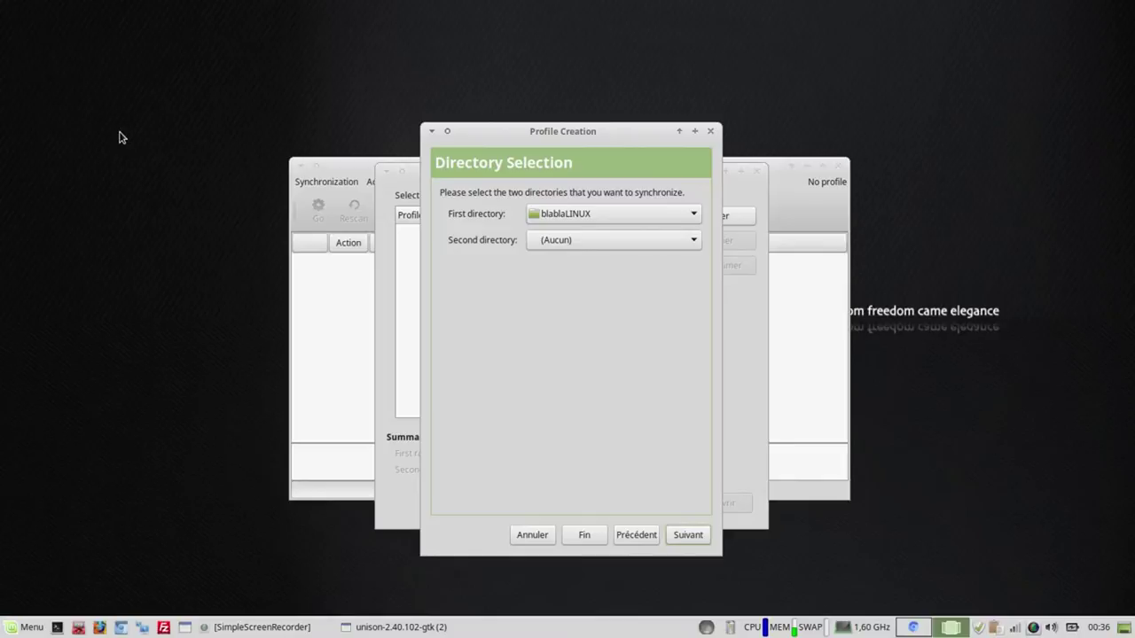
Step: Create a folder named essaiunison on the desktop (Bureau) and choose it as the profile's second directory
left_click(539, 244)
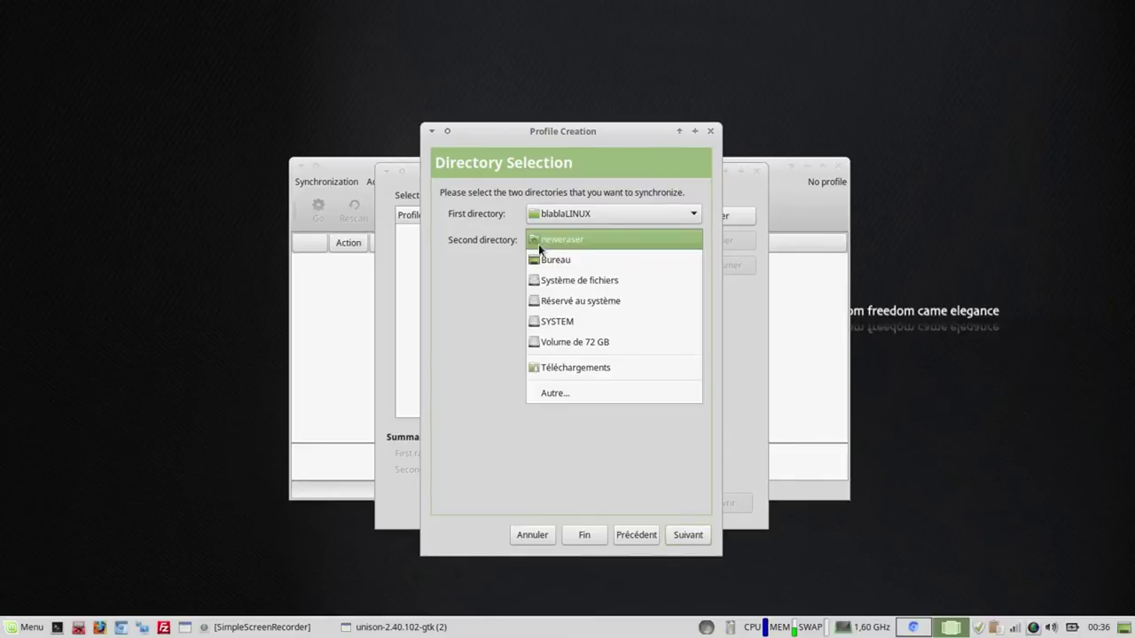
left_click(566, 395)
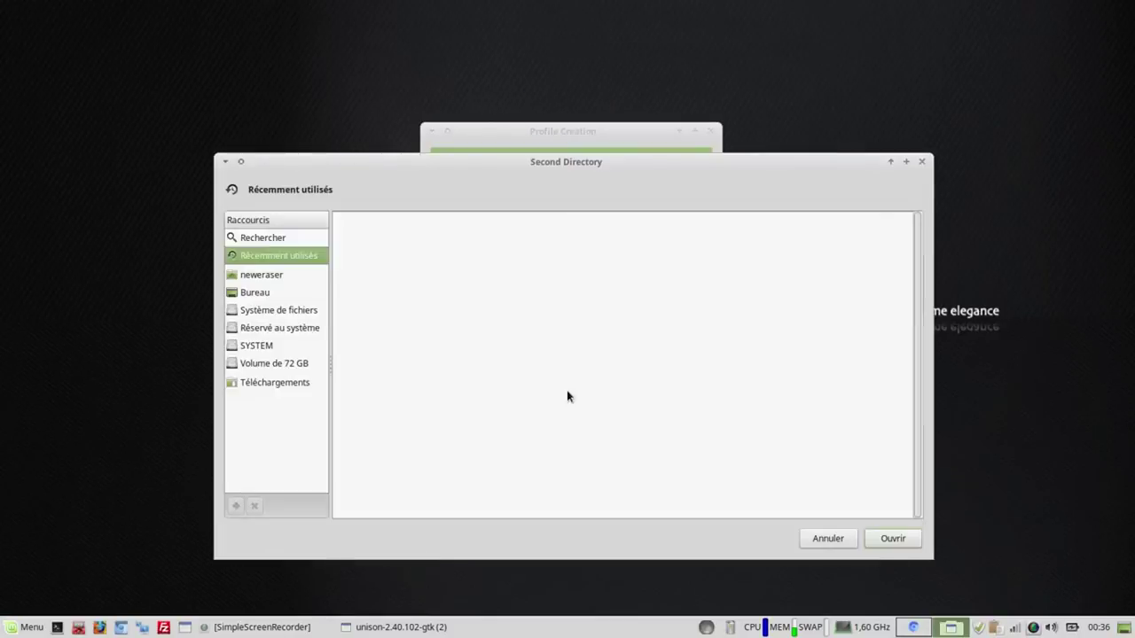
left_click(279, 294)
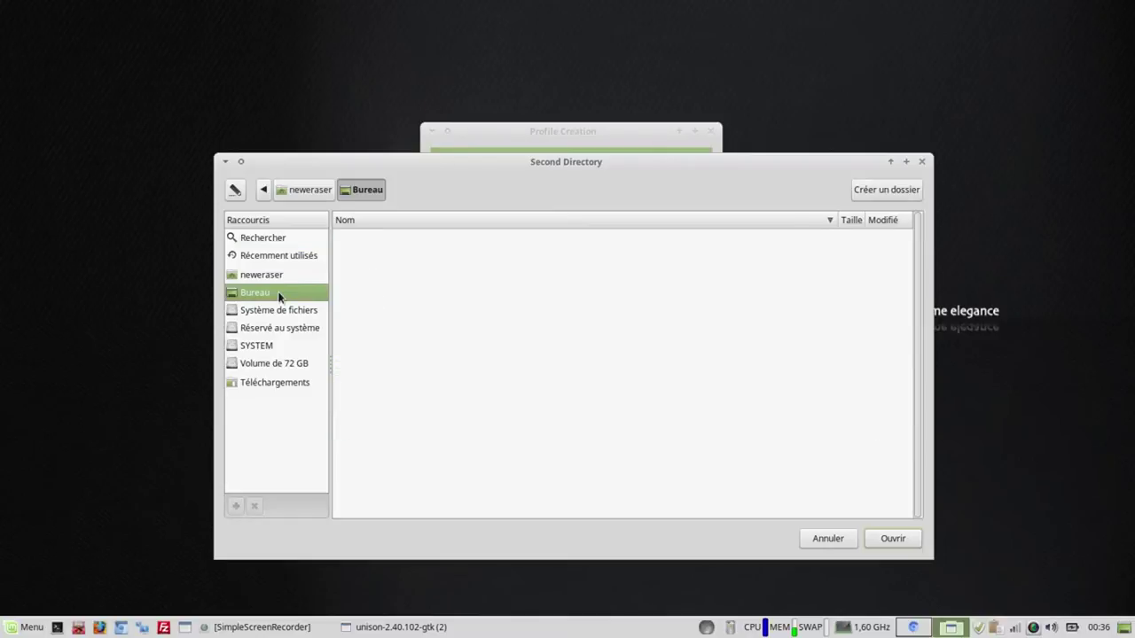
left_click(862, 190)
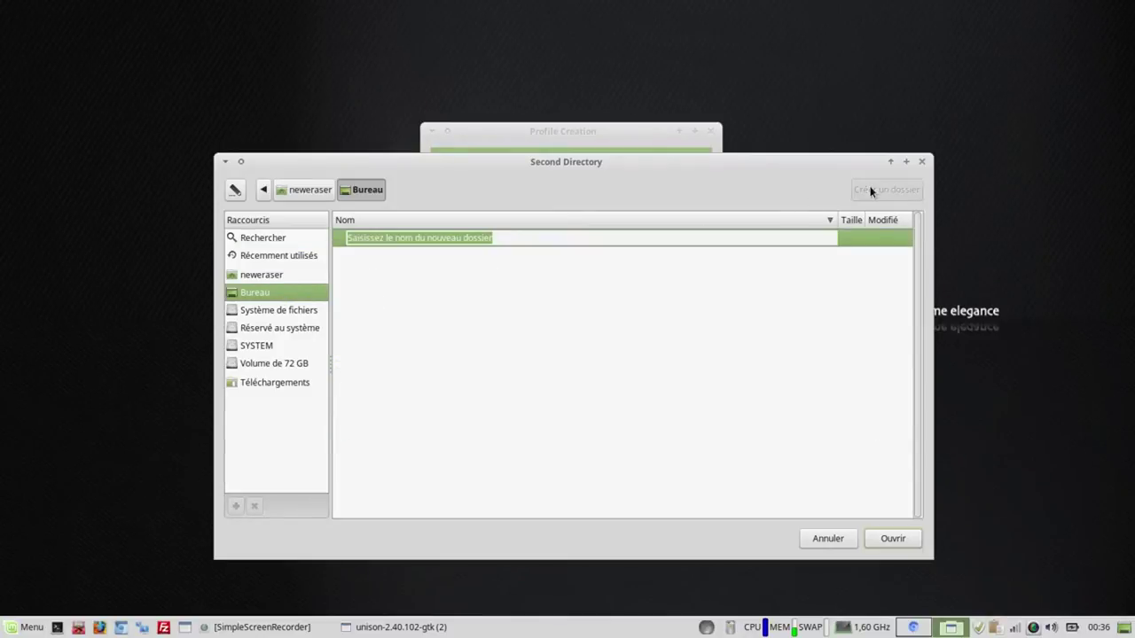
type("ess")
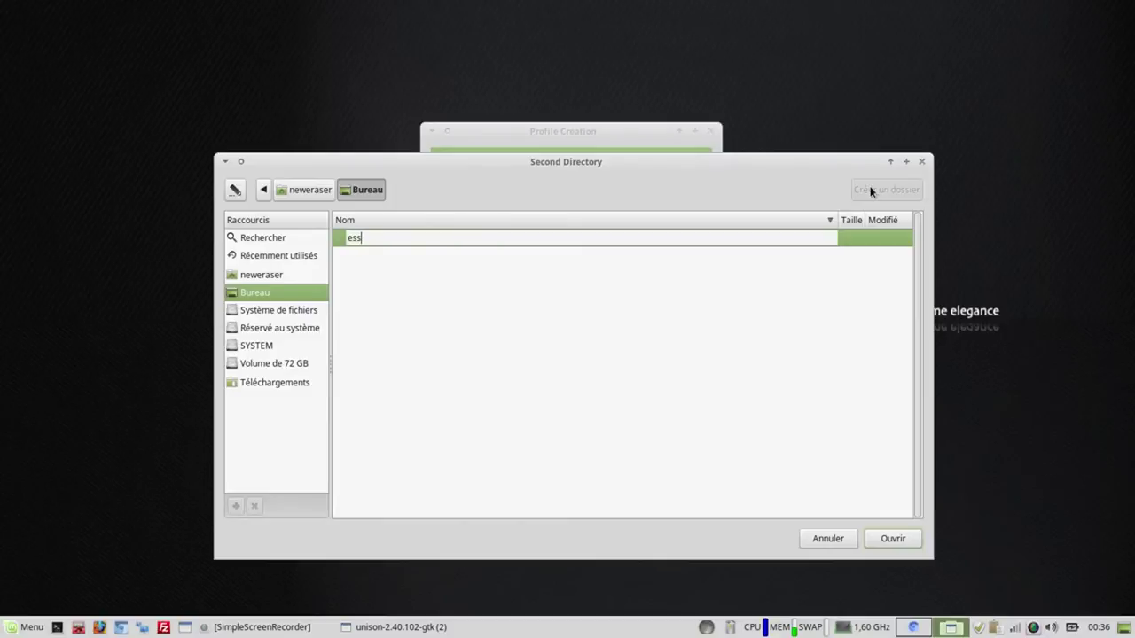
type("aiunison")
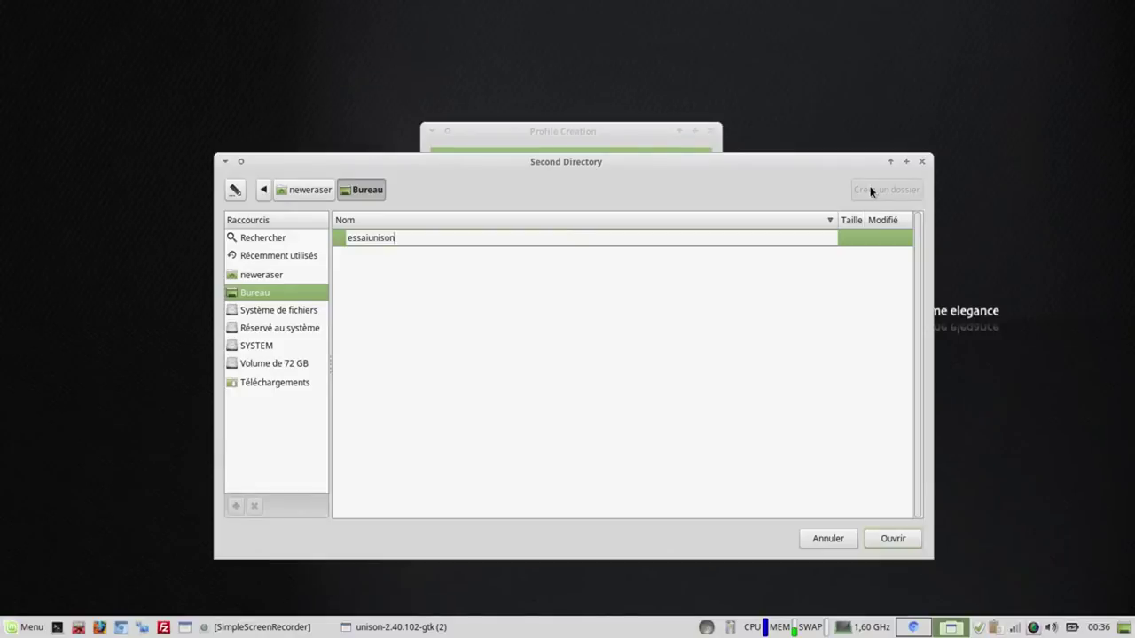
key("Return")
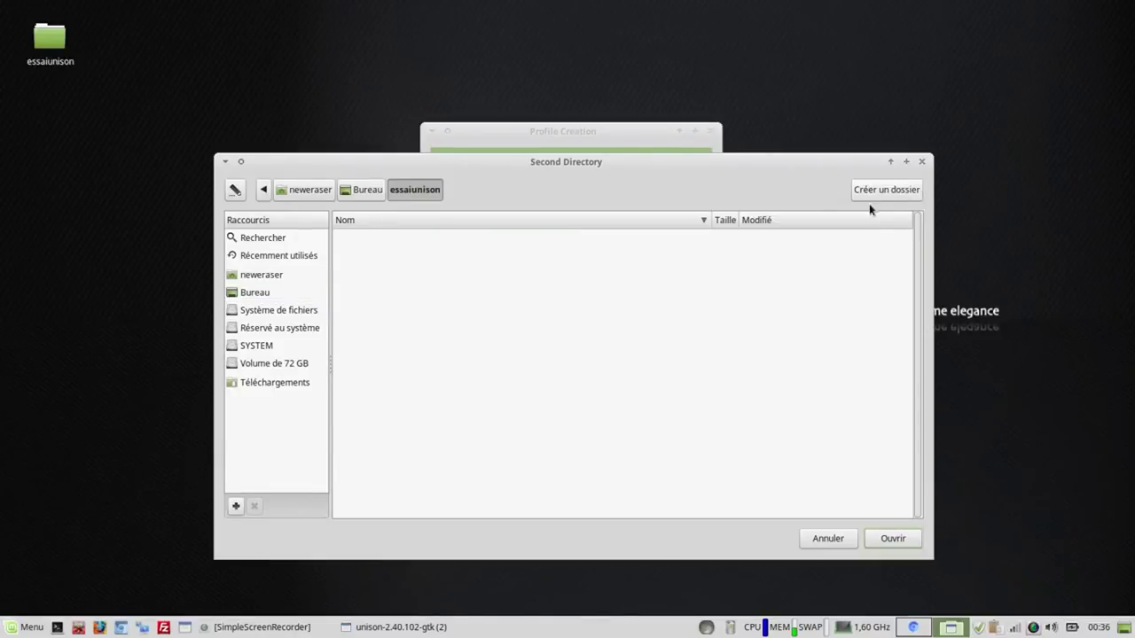
left_click(891, 543)
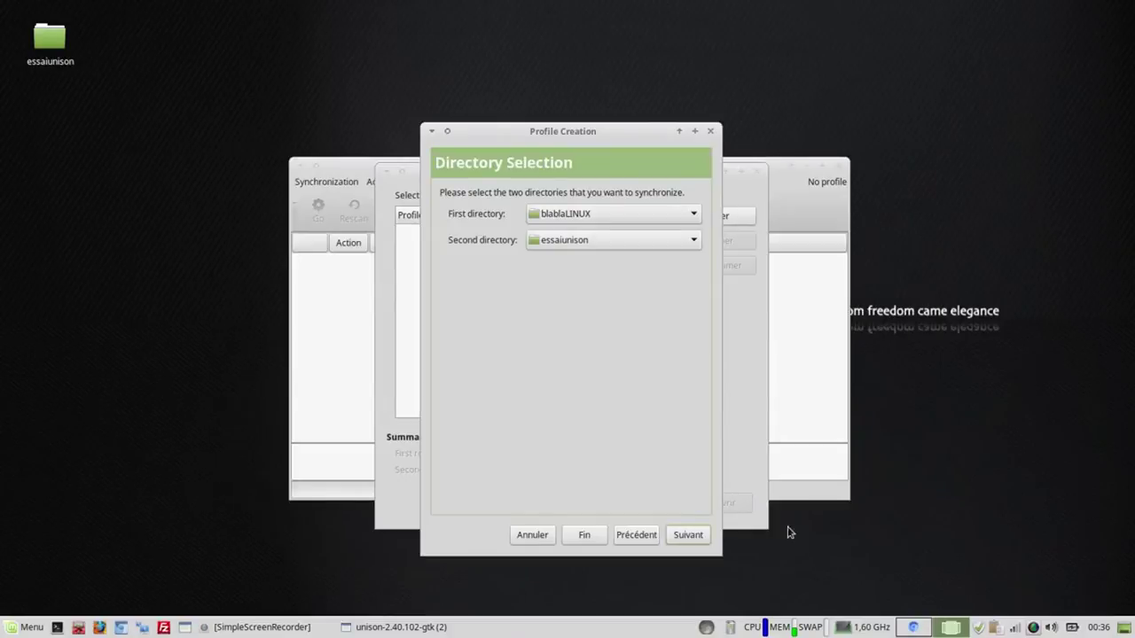
Step: Leave the FAT partition option disabled and apply the settings to create the profile
left_click(697, 539)
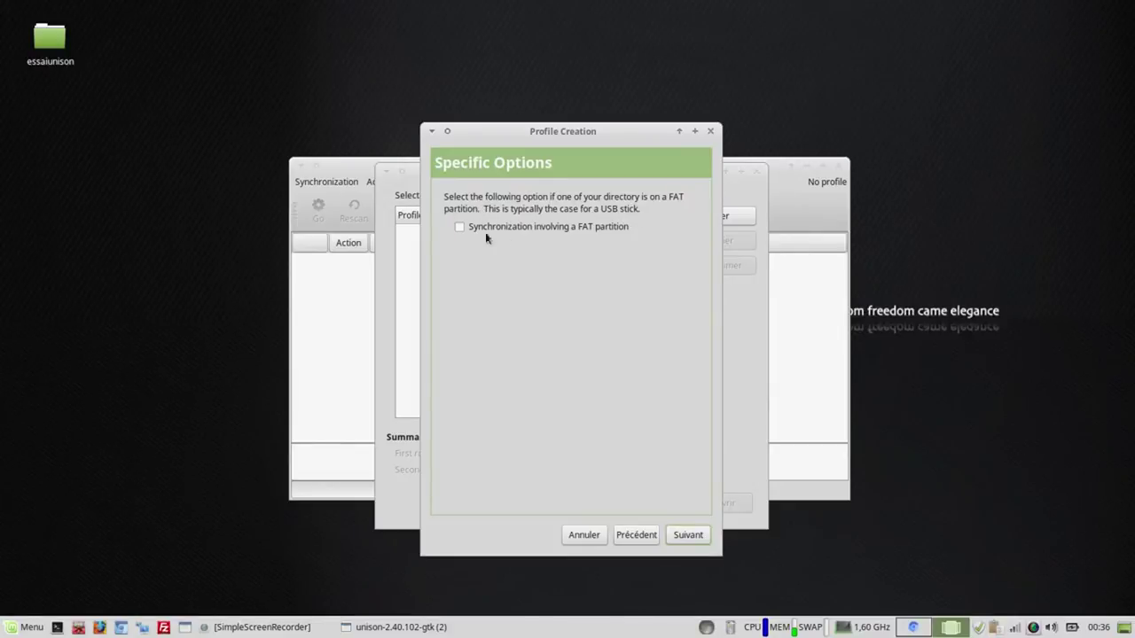
left_click(459, 227)
left_click(459, 227)
left_click(681, 537)
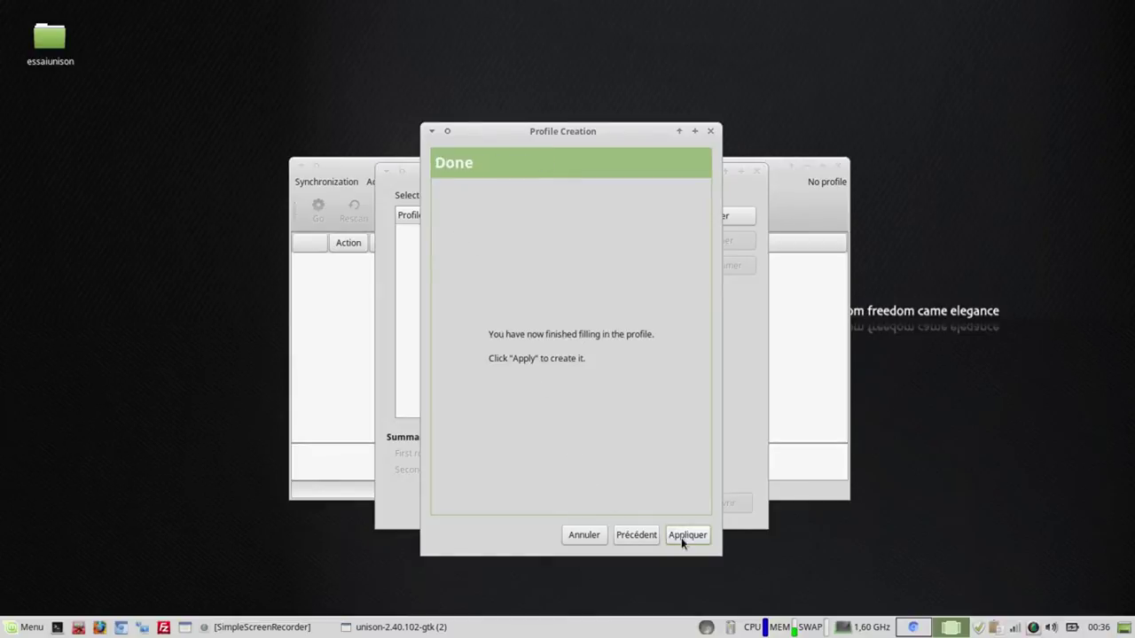
left_click(686, 535)
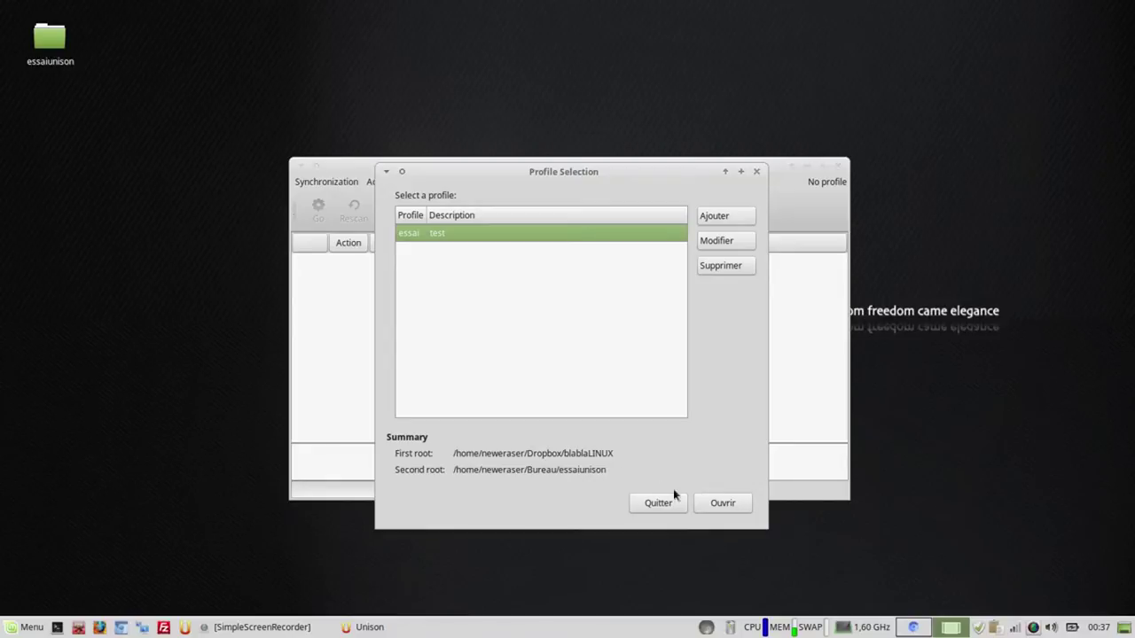
Step: Open the essai profile and accept the first-synchronization warning to compare the two directories
left_click(713, 503)
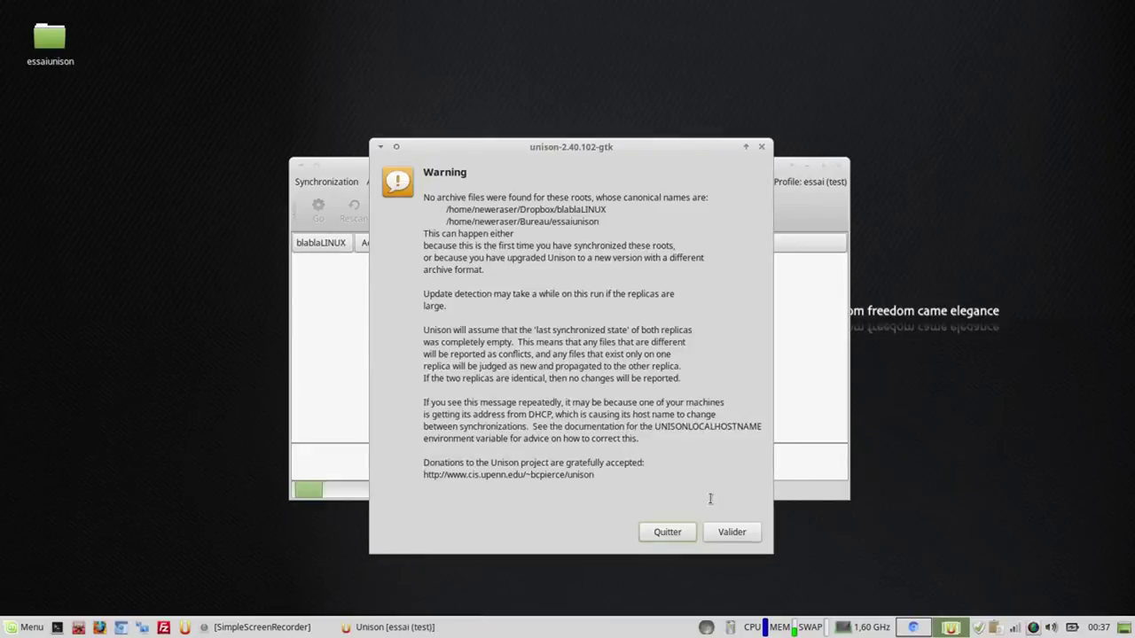
left_click(725, 532)
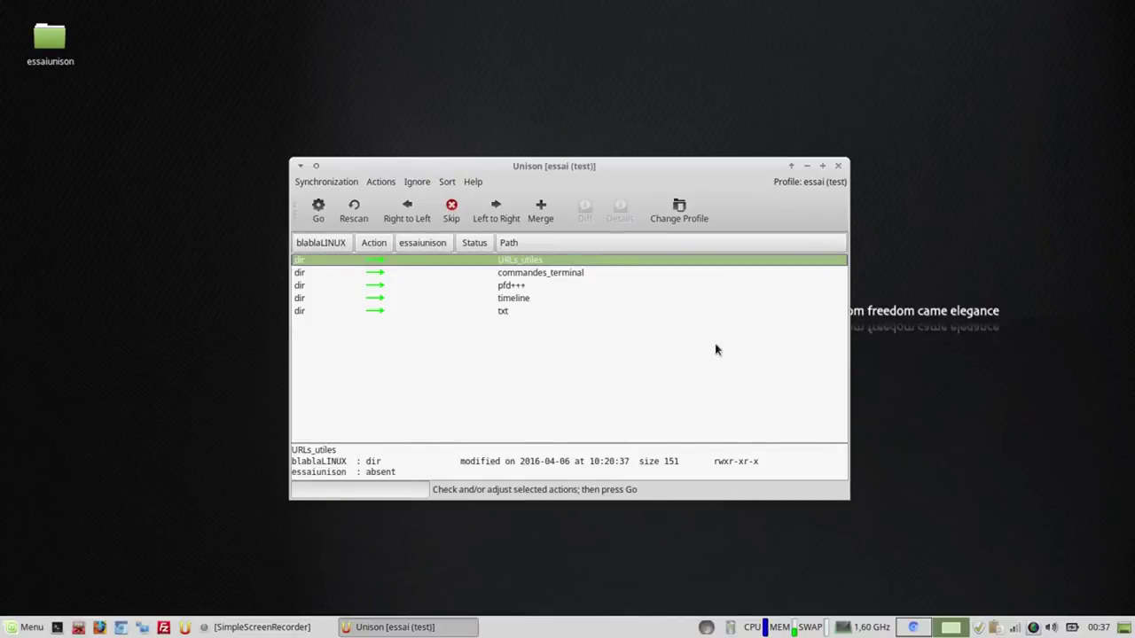
Step: Tile the Unison window beside a new file manager window and run the first synchronization of blablaLINUX to essaiunison
left_click_drag(677, 169, 1128, 229)
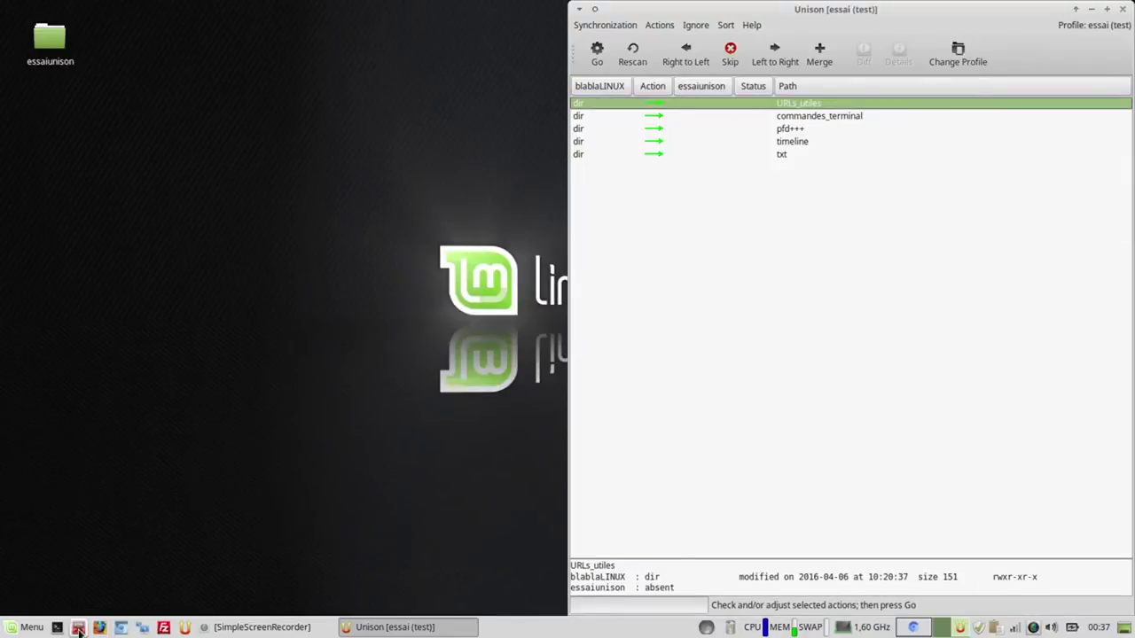
left_click(79, 628)
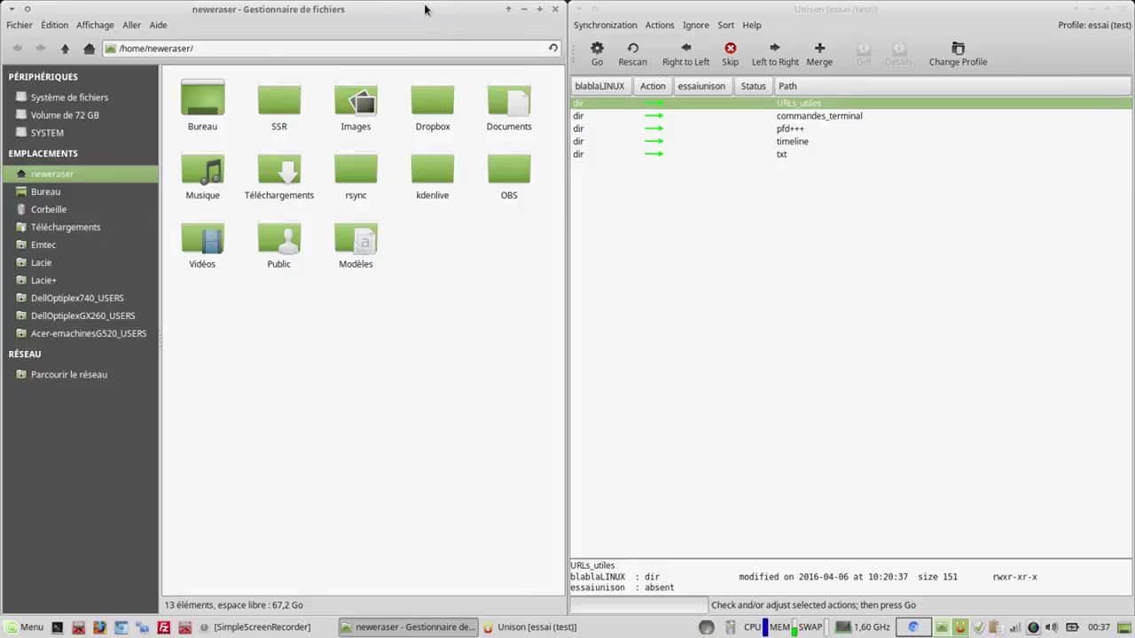
left_click_drag(424, 14, 424, 321)
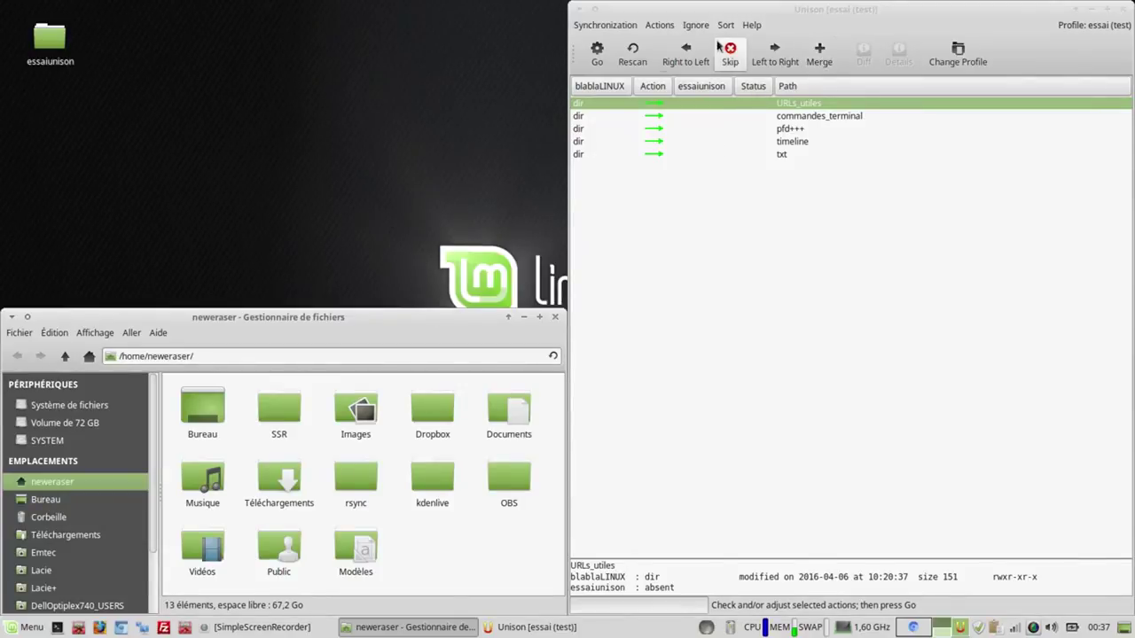
left_click(598, 55)
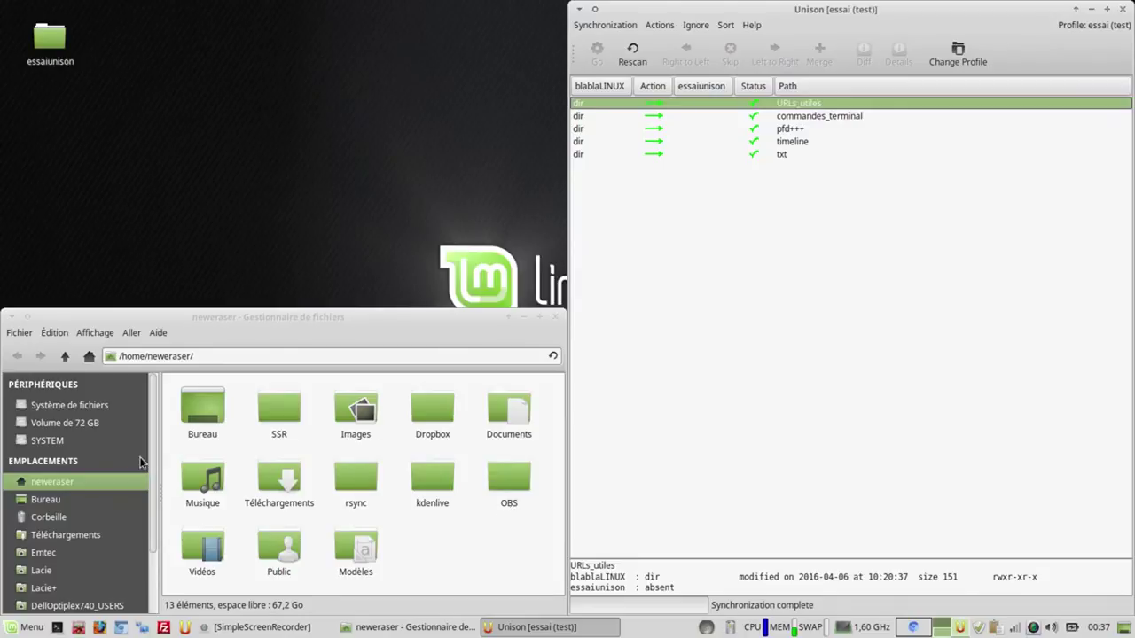
Step: Open the blablaLINUX folder inside Dropbox and tile its window to the upper-left quarter of the desktop
double_click(442, 417)
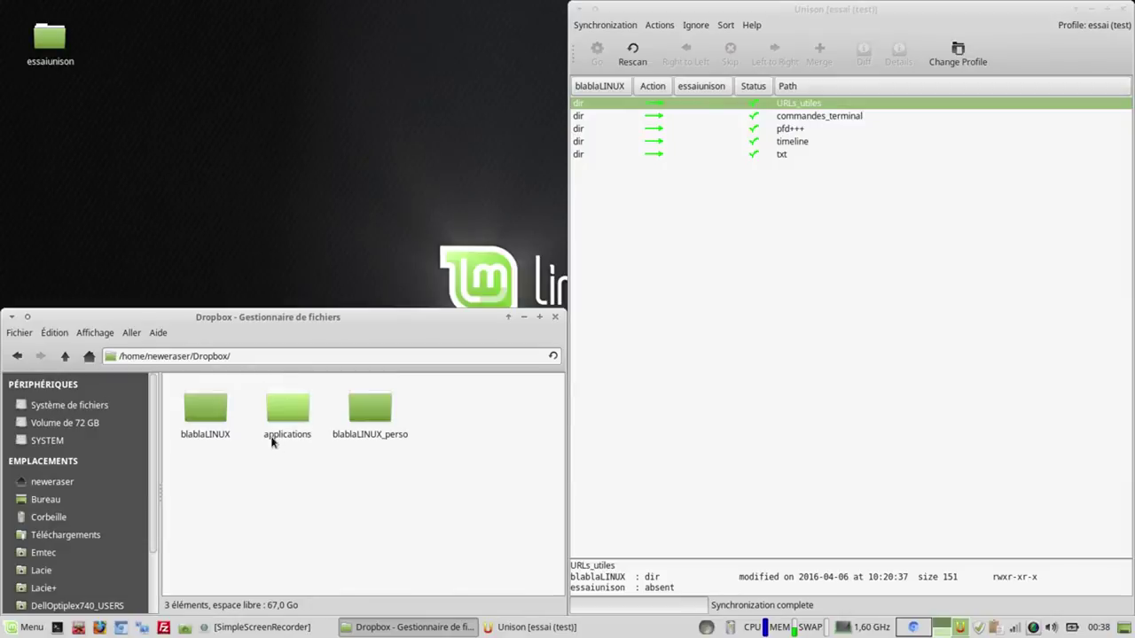
double_click(211, 423)
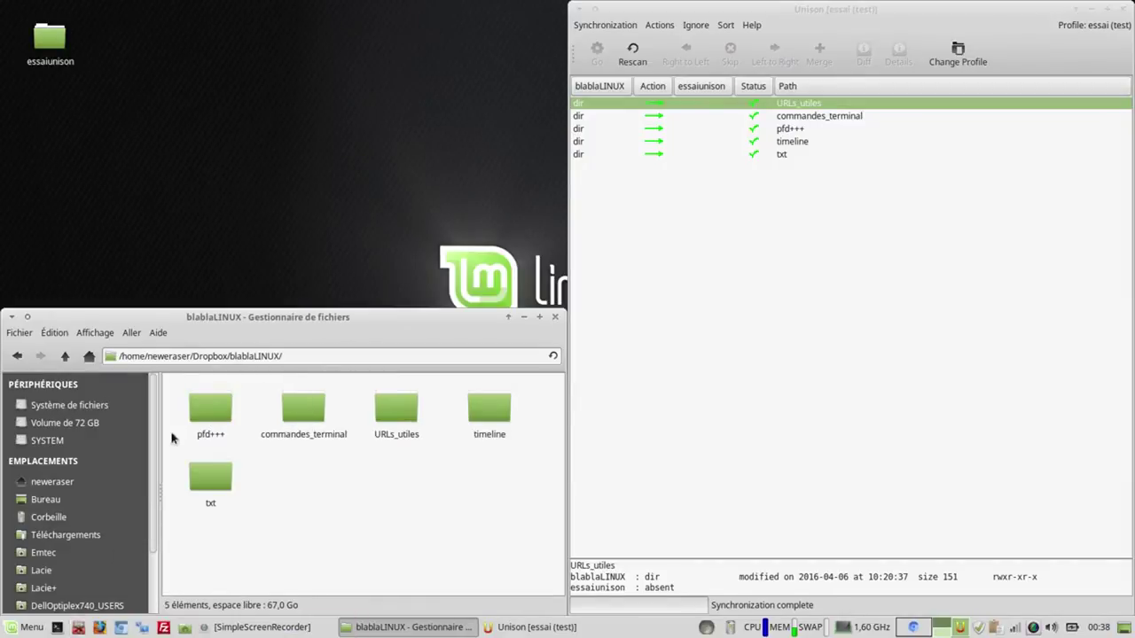
left_click_drag(237, 316, 2, 2)
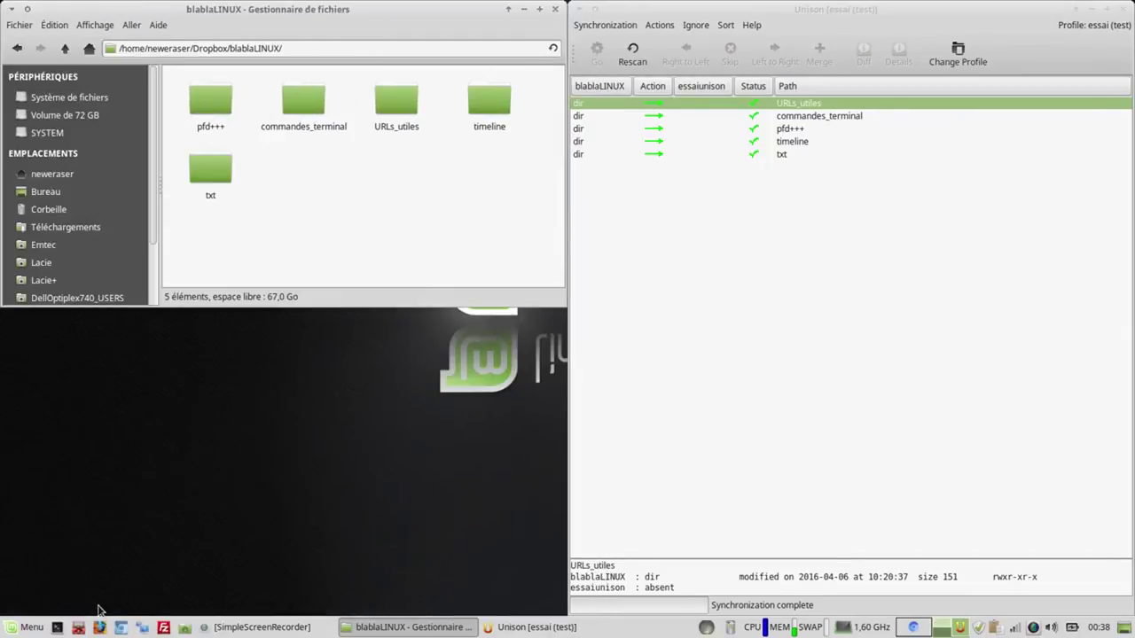
Step: Open a second file manager window showing the essaiunison folder in Bureau
left_click(79, 627)
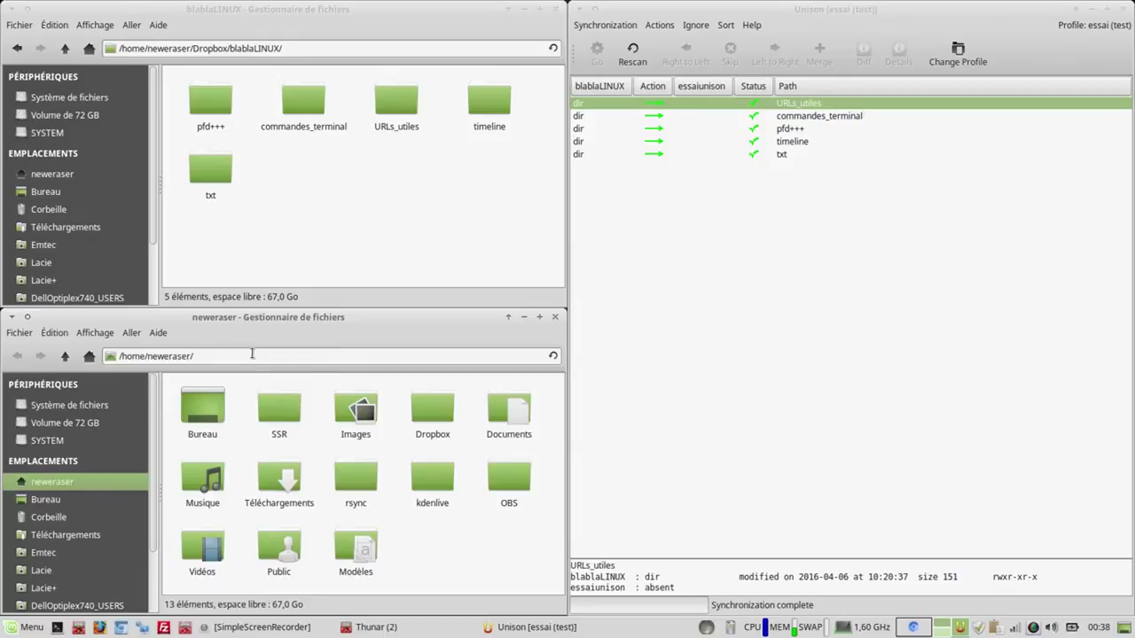
left_click(62, 503)
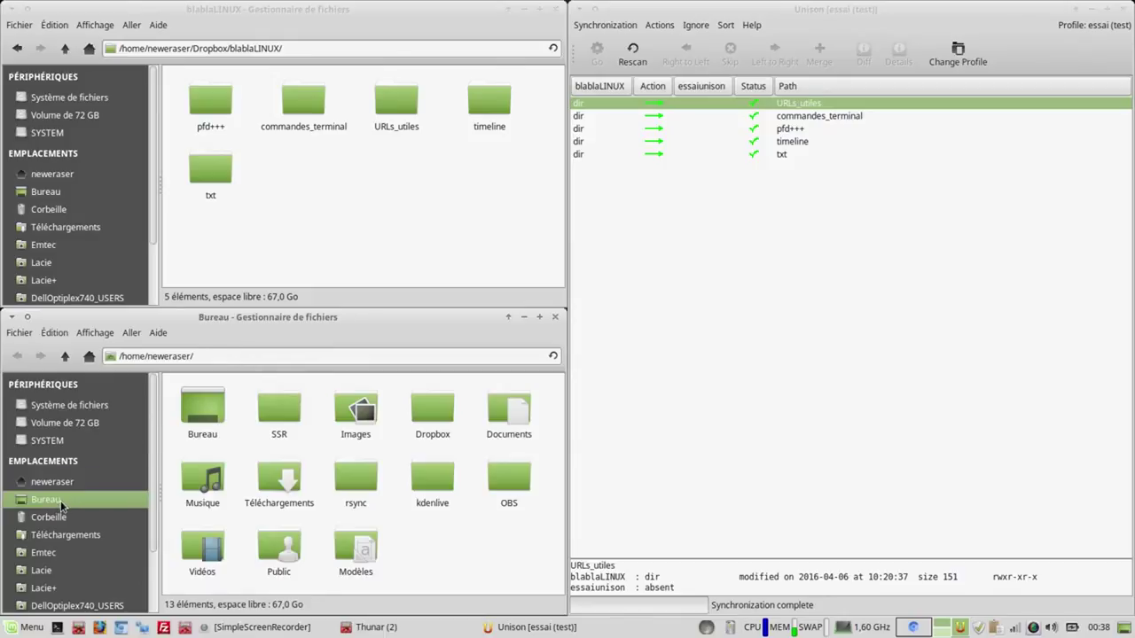
double_click(207, 404)
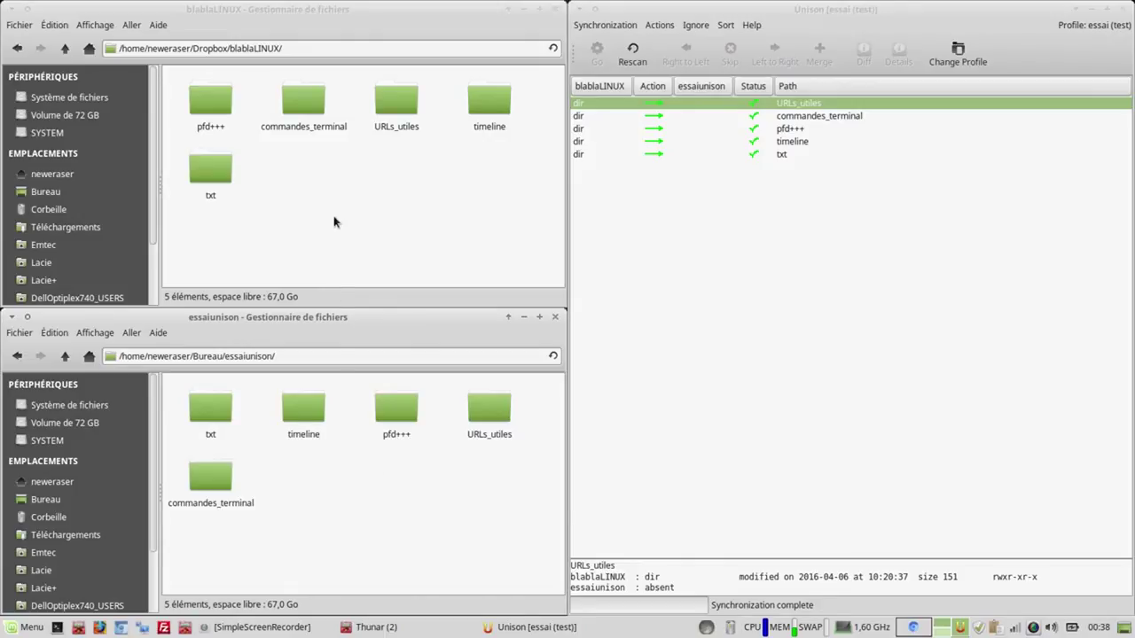
Step: Create a folder named lol in the Dropbox blablaLINUX folder
right_click(326, 178)
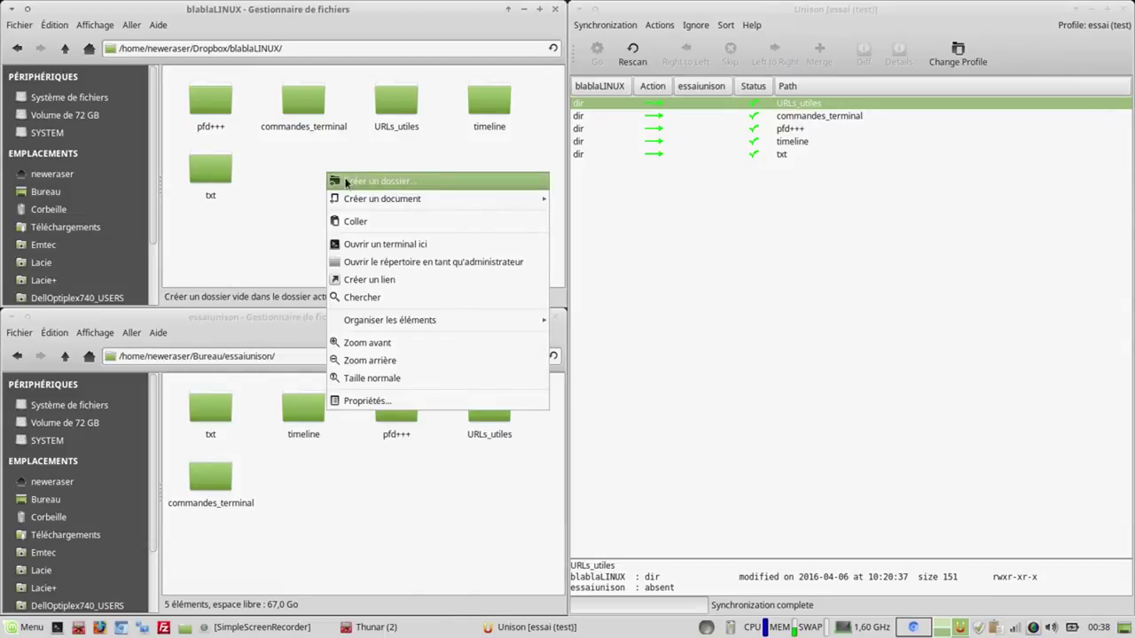
left_click(347, 181)
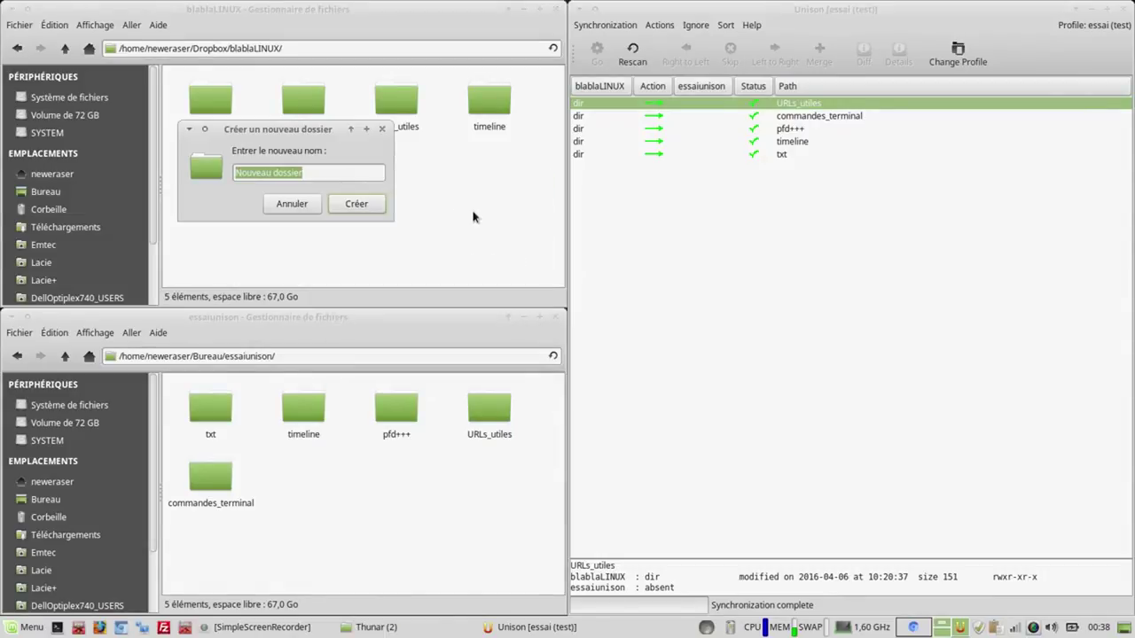
type("lo")
key("Return")
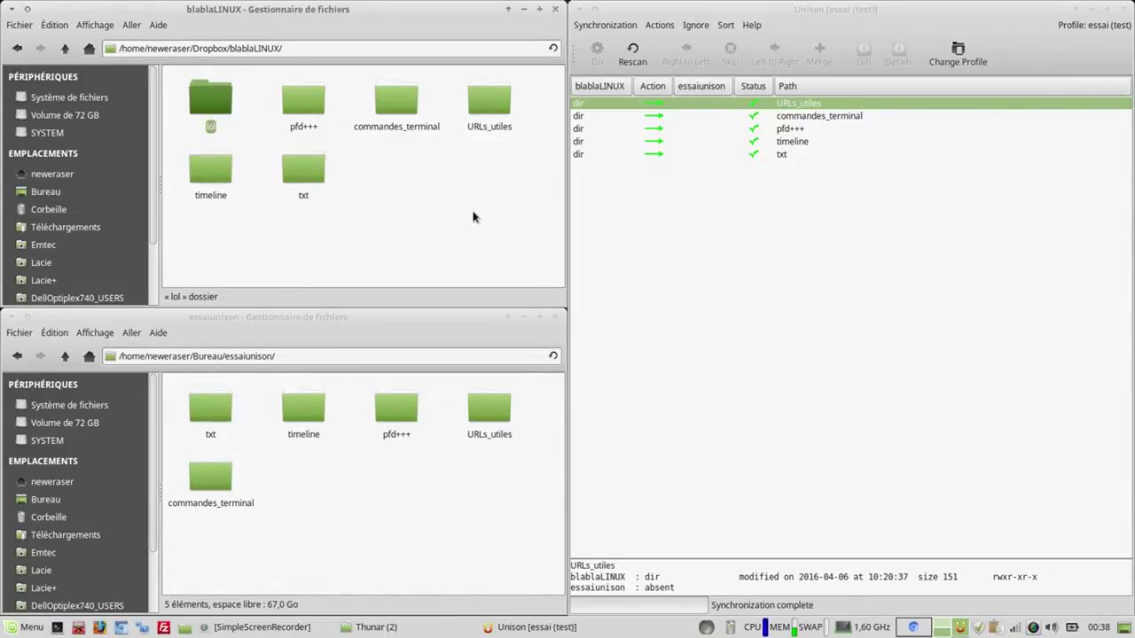
Step: Rescan and synchronize the new lol folder to essaiunison, and reopen essaiunison to check its contents
left_click(645, 62)
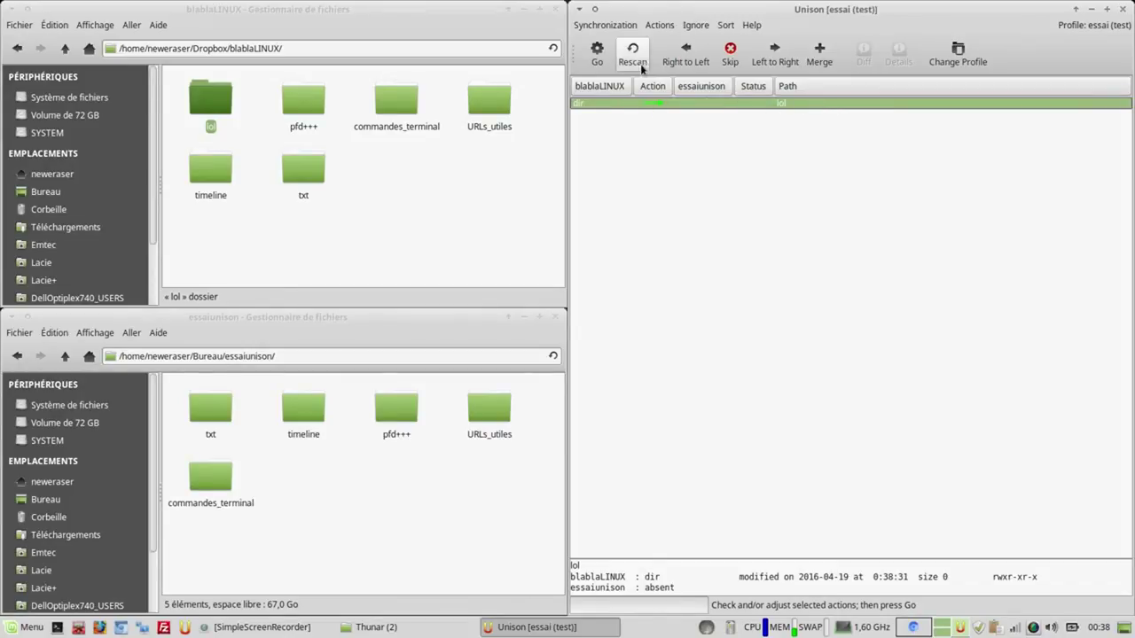
left_click(598, 60)
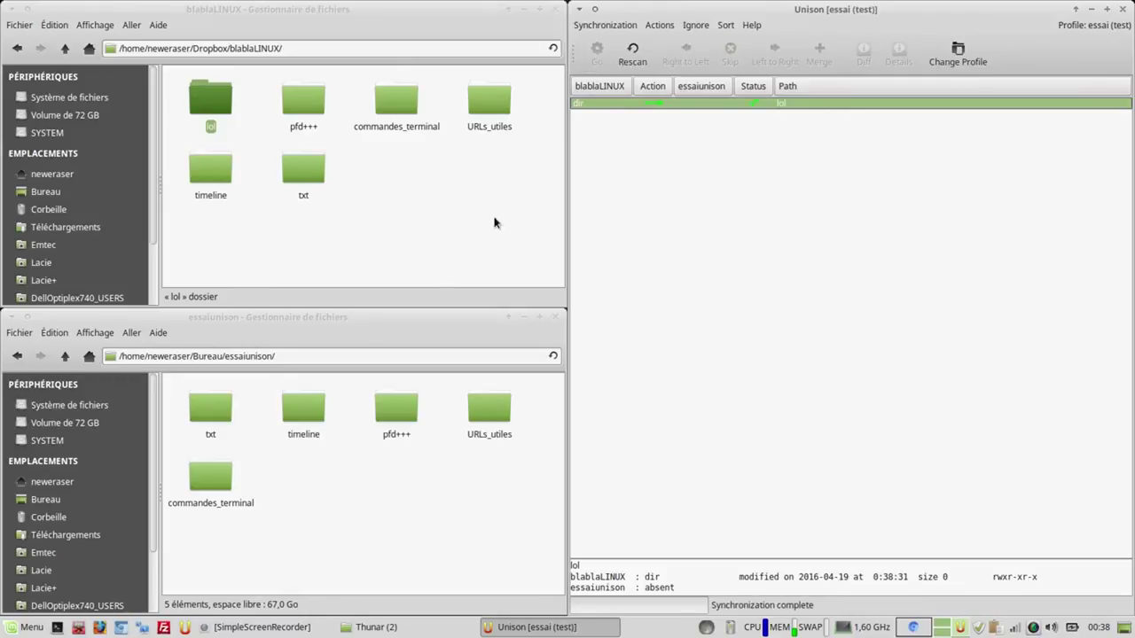
left_click(18, 357)
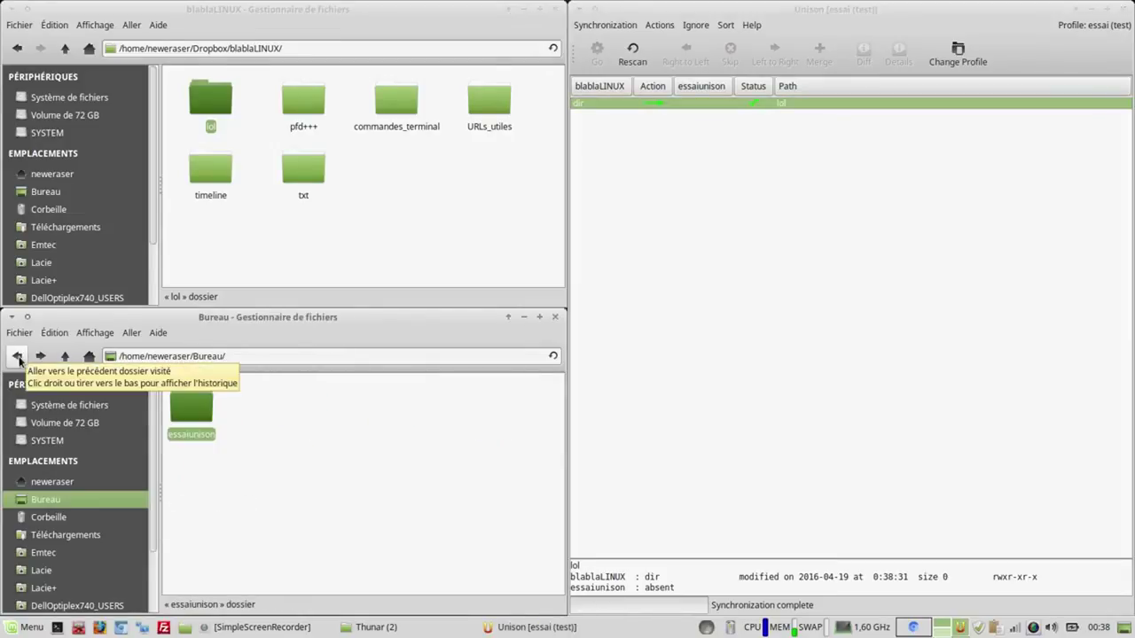
double_click(176, 413)
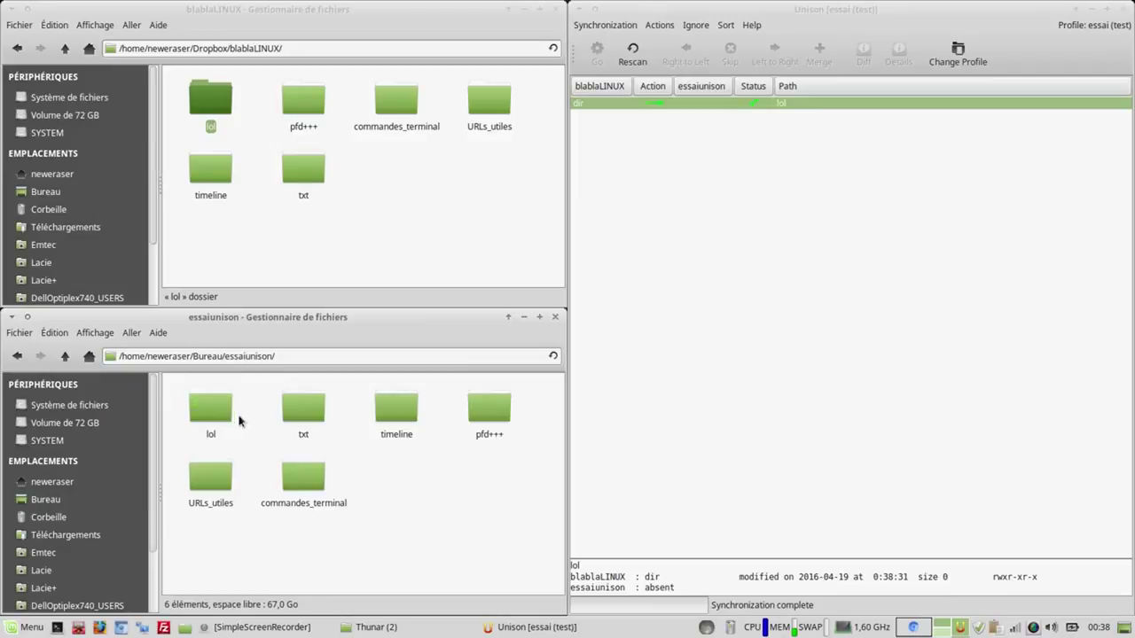
Step: Move the lol folder in essaiunison to the trash, and rescan and synchronize the deletion to blablaLINUX
left_click(221, 414)
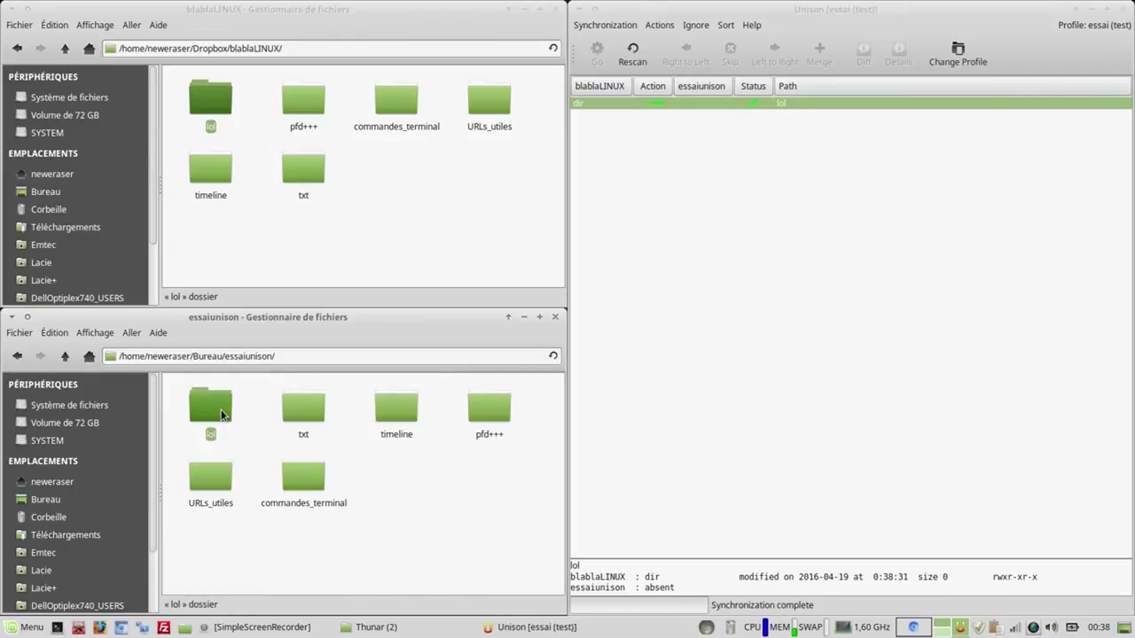
right_click(221, 97)
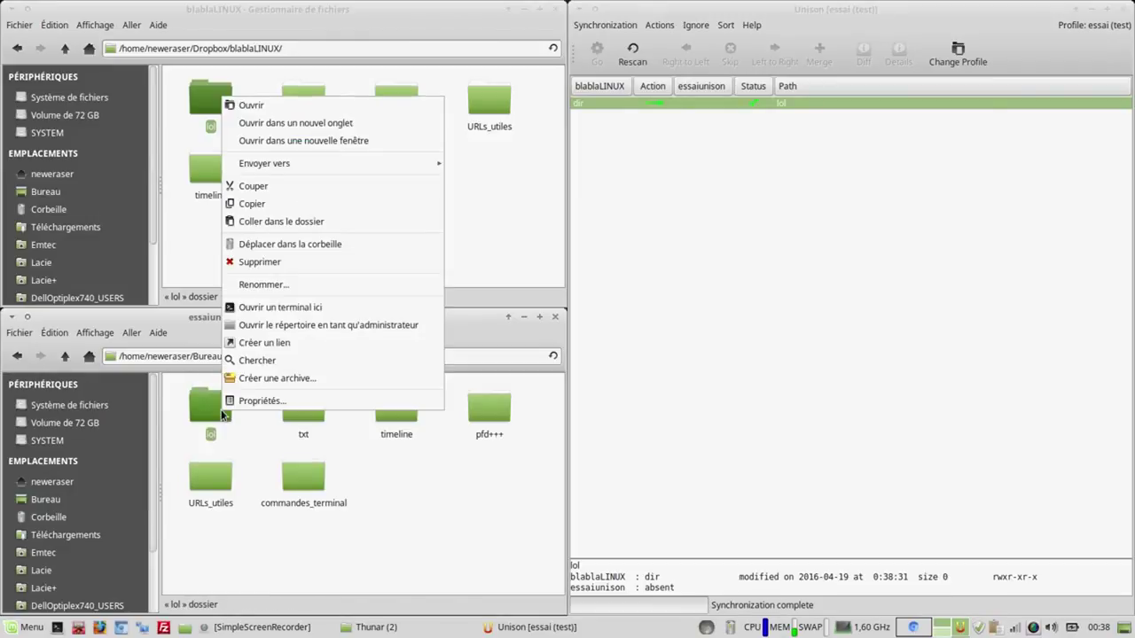
left_click(297, 251)
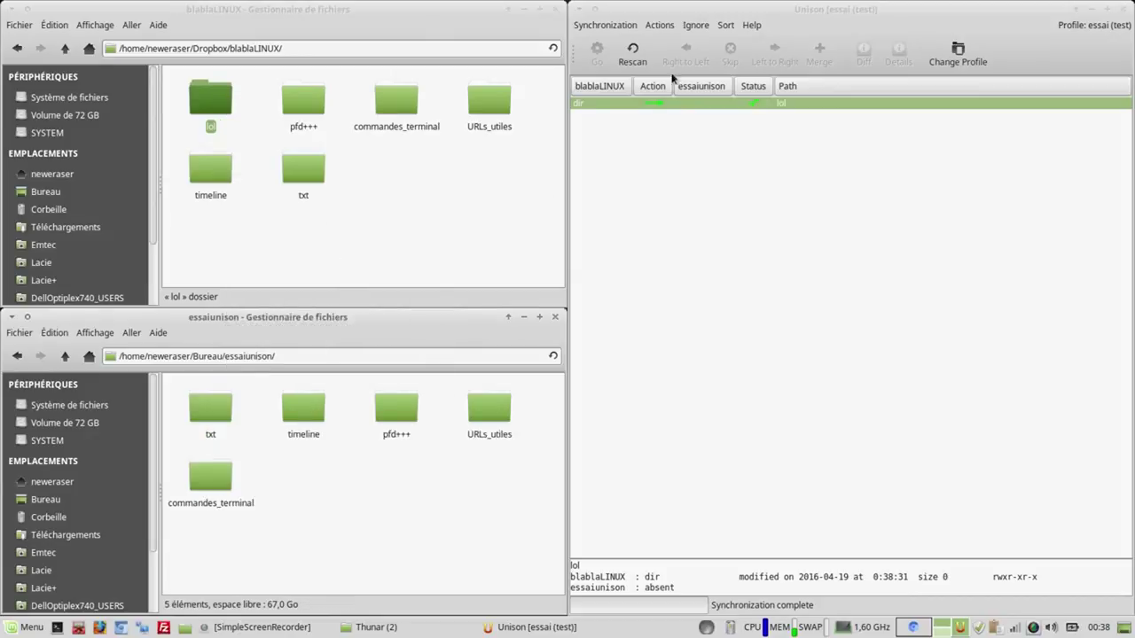
left_click(640, 61)
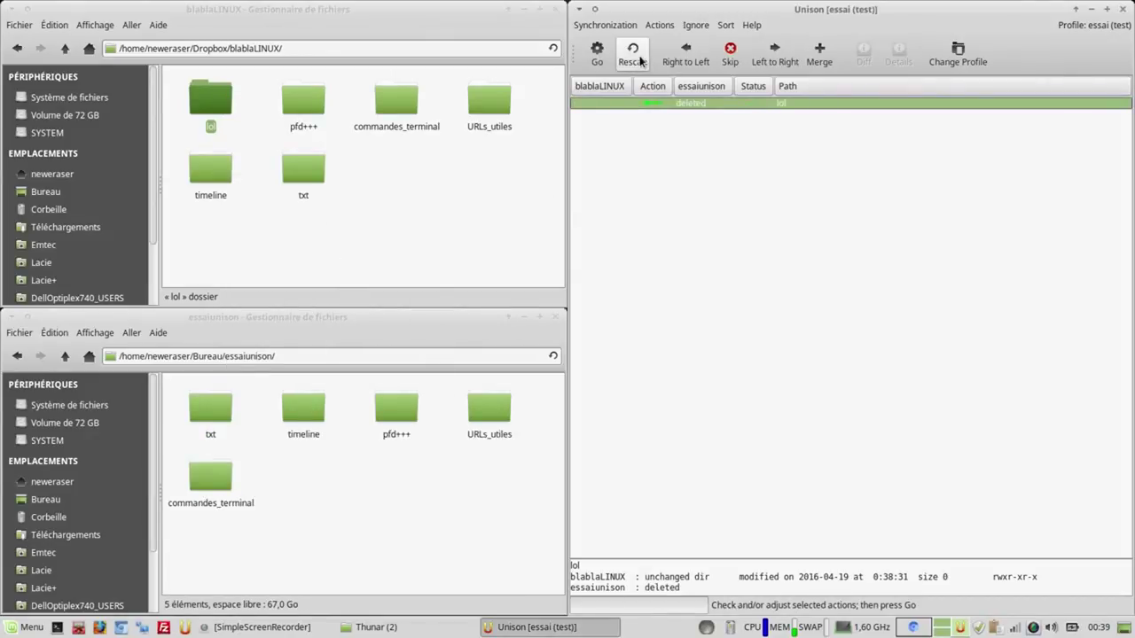
left_click(596, 60)
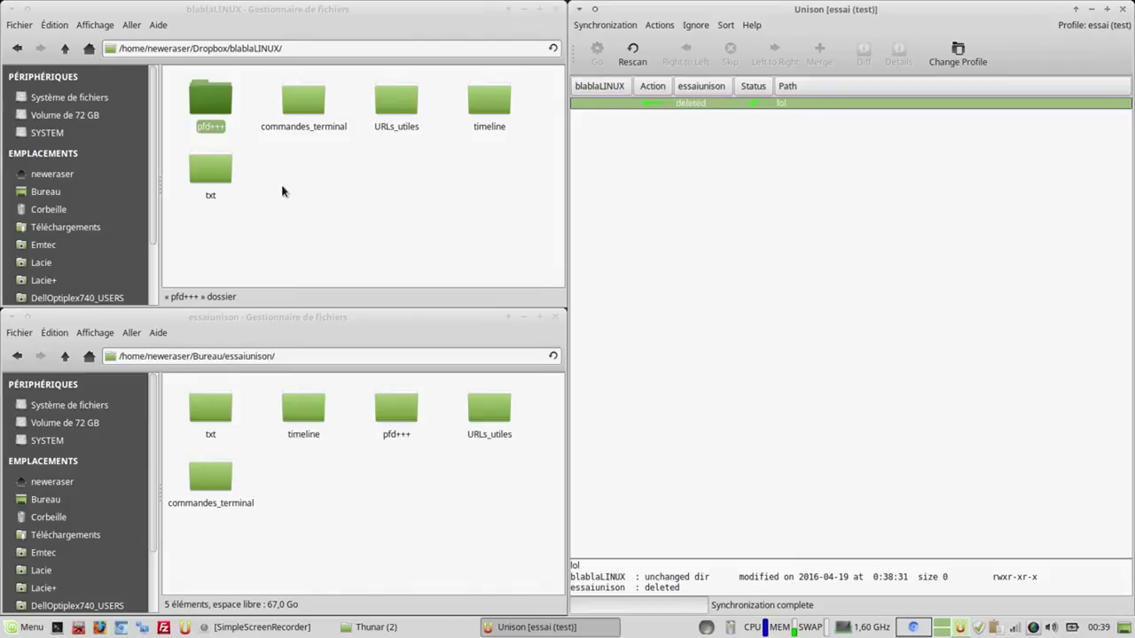
Step: Copy ftpblabla_2016-04-19_00-17-46.png and ftpblabla_2016-04-19_00-17-02.png from Images/captures/screen into the blablaLINUX folder
left_click(78, 628)
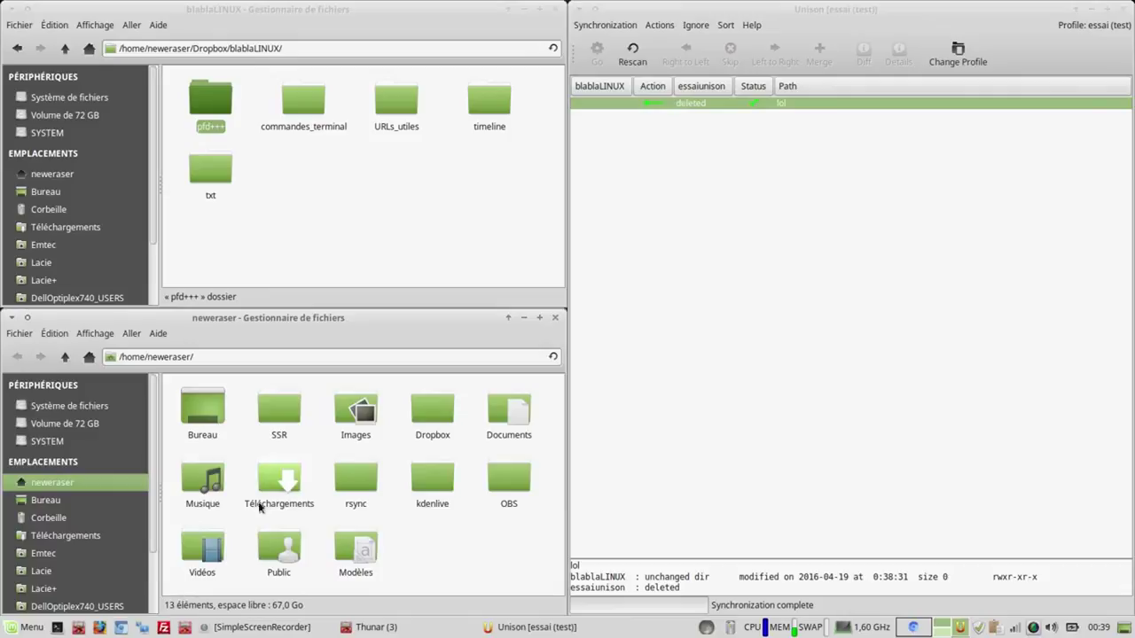
double_click(348, 412)
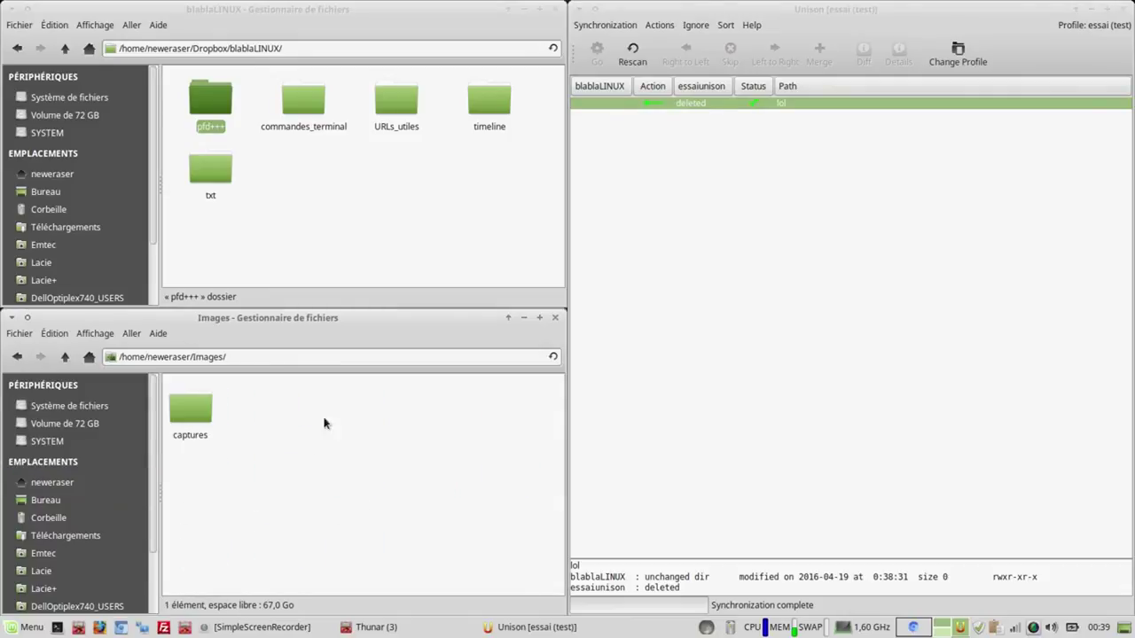
double_click(200, 410)
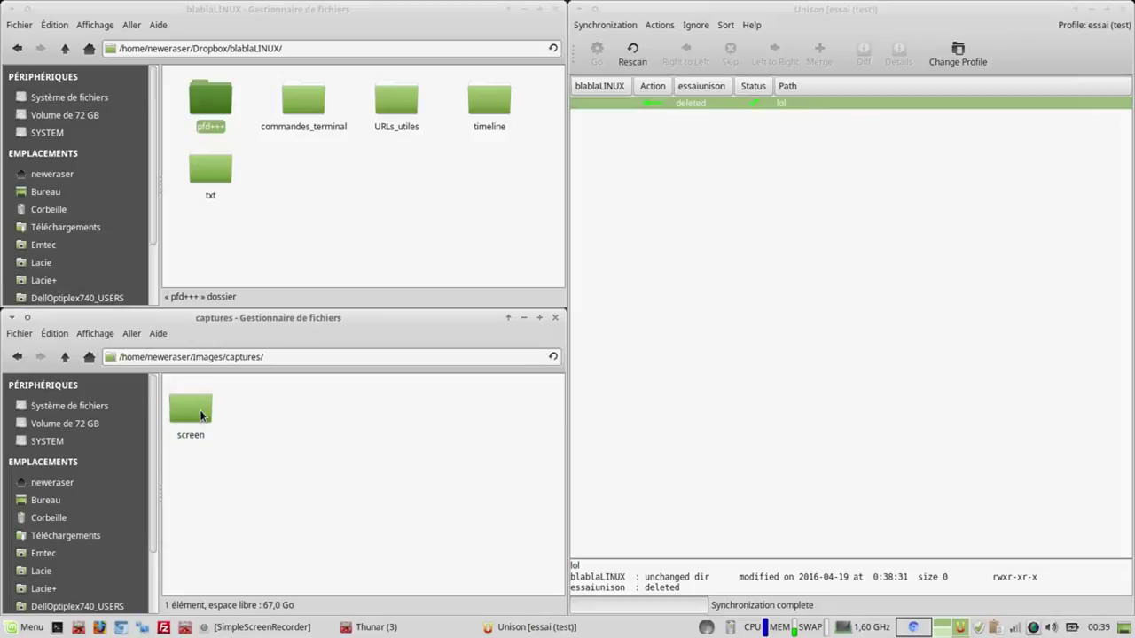
double_click(199, 409)
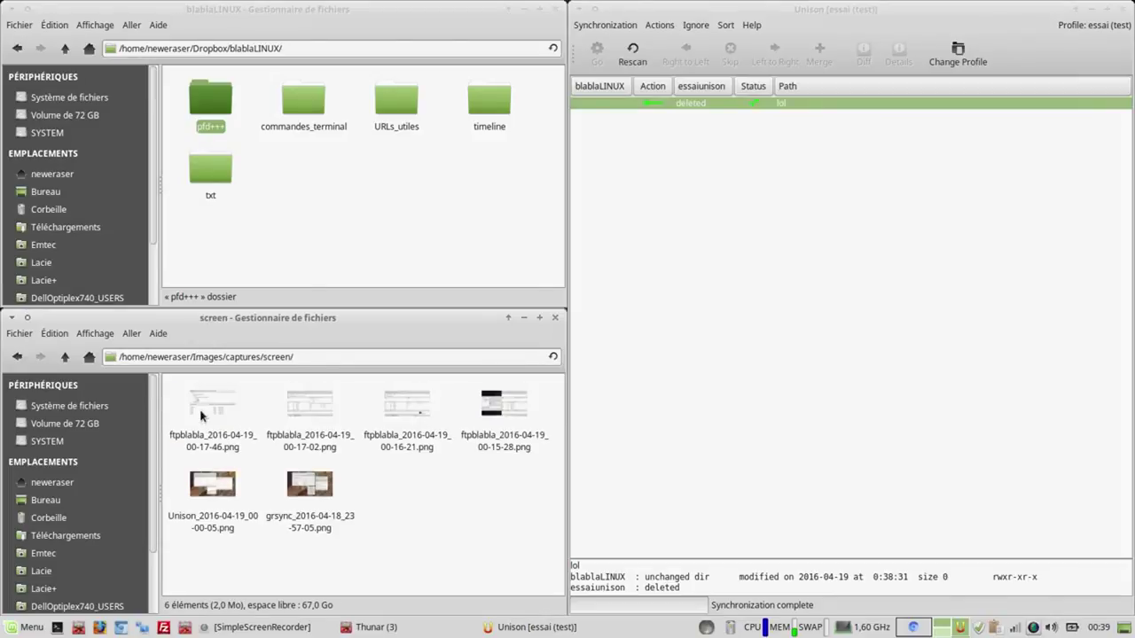
left_click(201, 415)
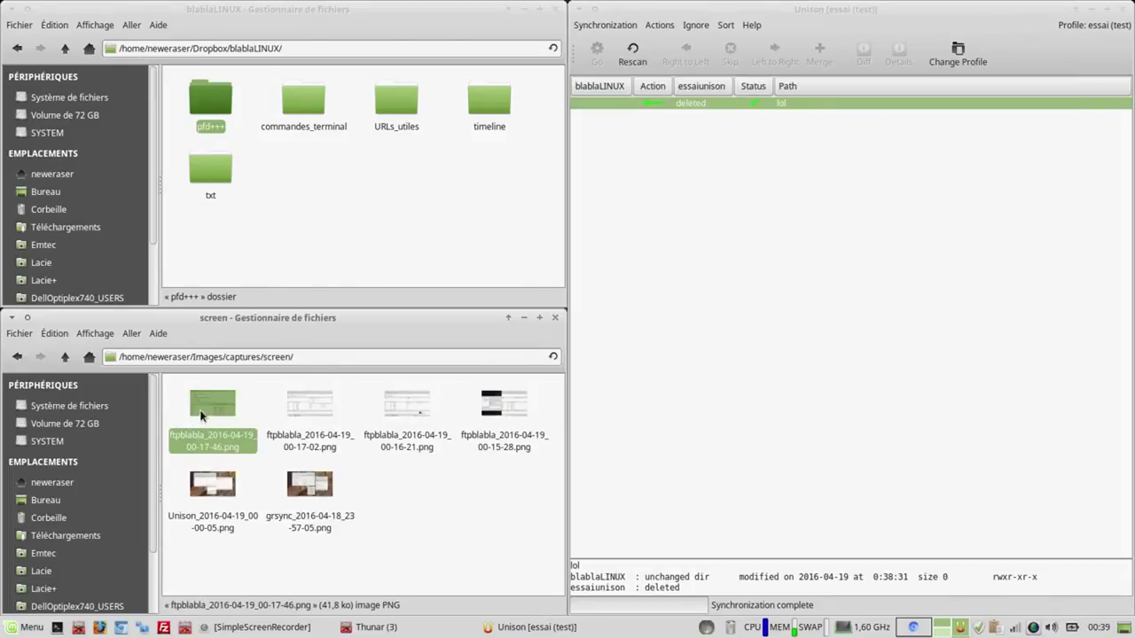
left_click(309, 405, "ctrl")
right_click(309, 404)
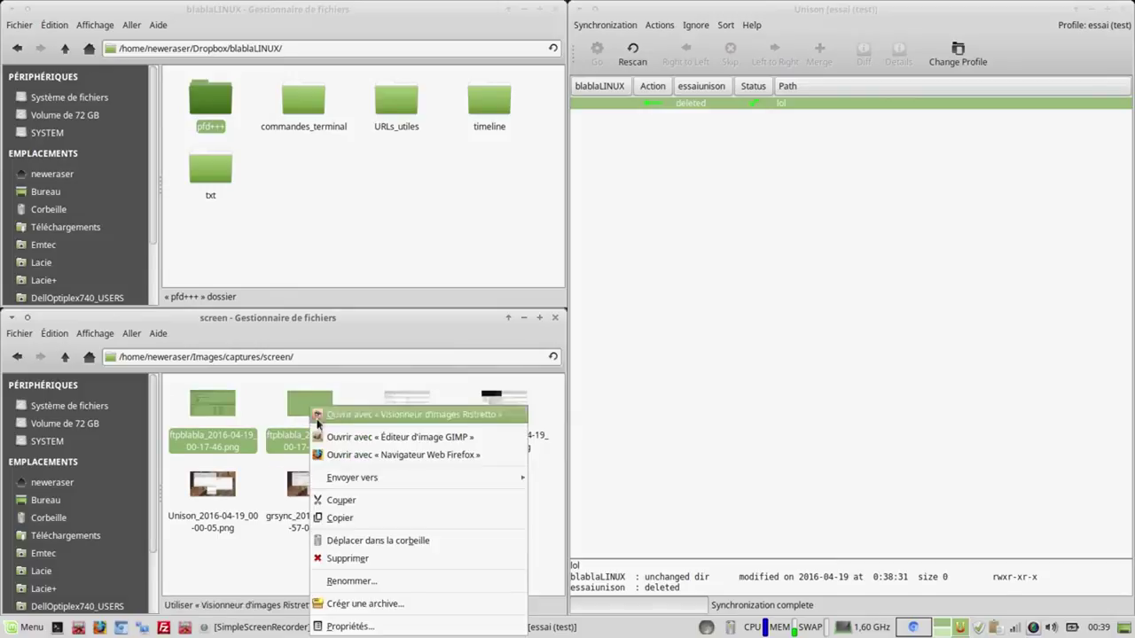
left_click(365, 518)
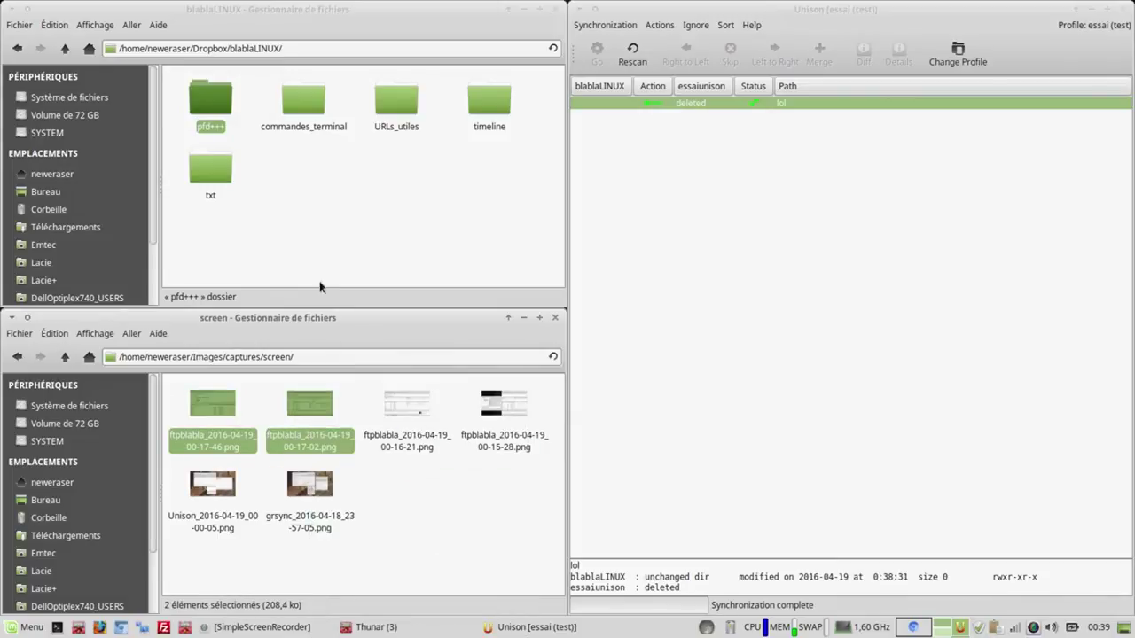
right_click(304, 219)
left_click(335, 262)
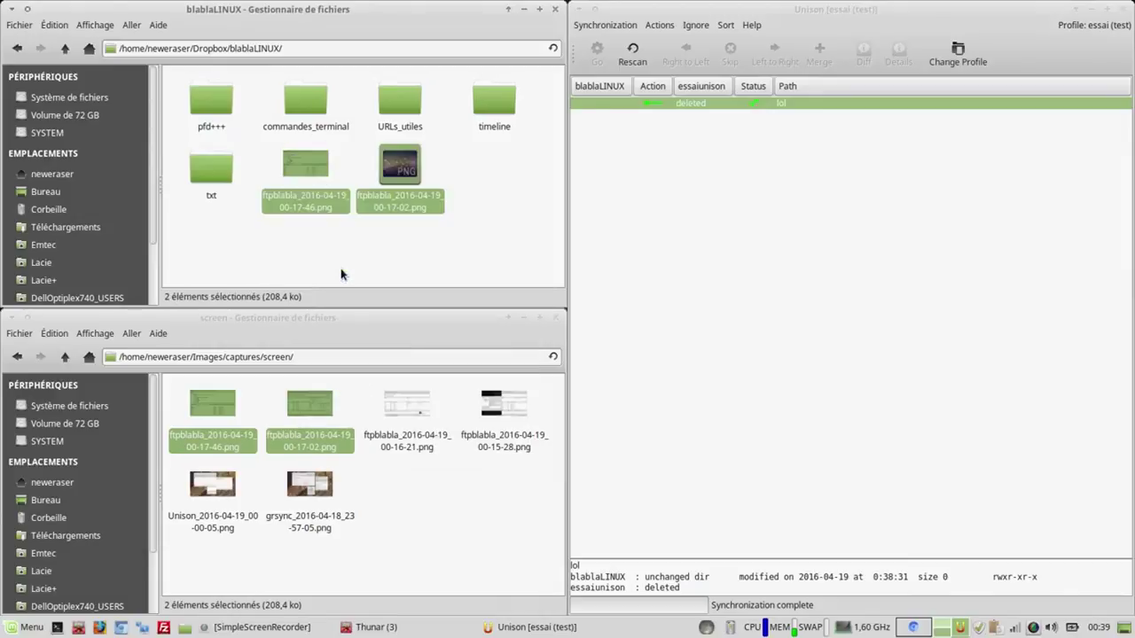
Step: Copy ftpblabla_2016-04-19_00-16-21.png, ftpblabla_2016-04-19_00-15-28.png, Unison_2016-04-19_00-00-05.png and grsync_2016-04-18_23-57-05.png from Images/captures/screen into essaiunison, closing the source folder window
left_click(401, 408)
left_click(502, 406, "ctrl")
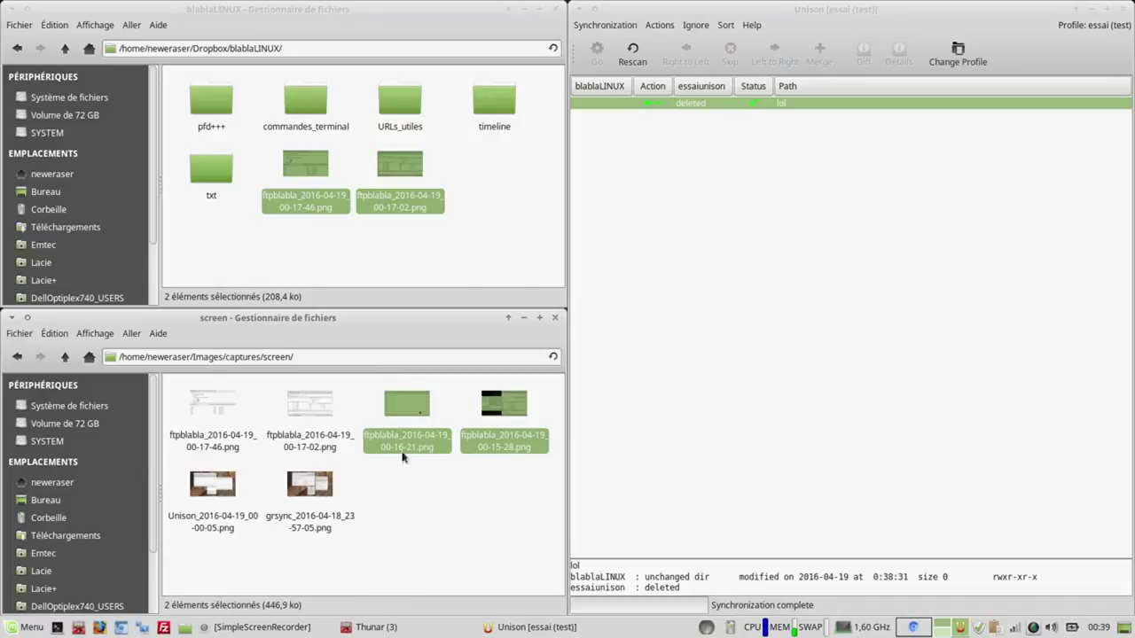
left_click(323, 485, "ctrl")
left_click(221, 492, "ctrl")
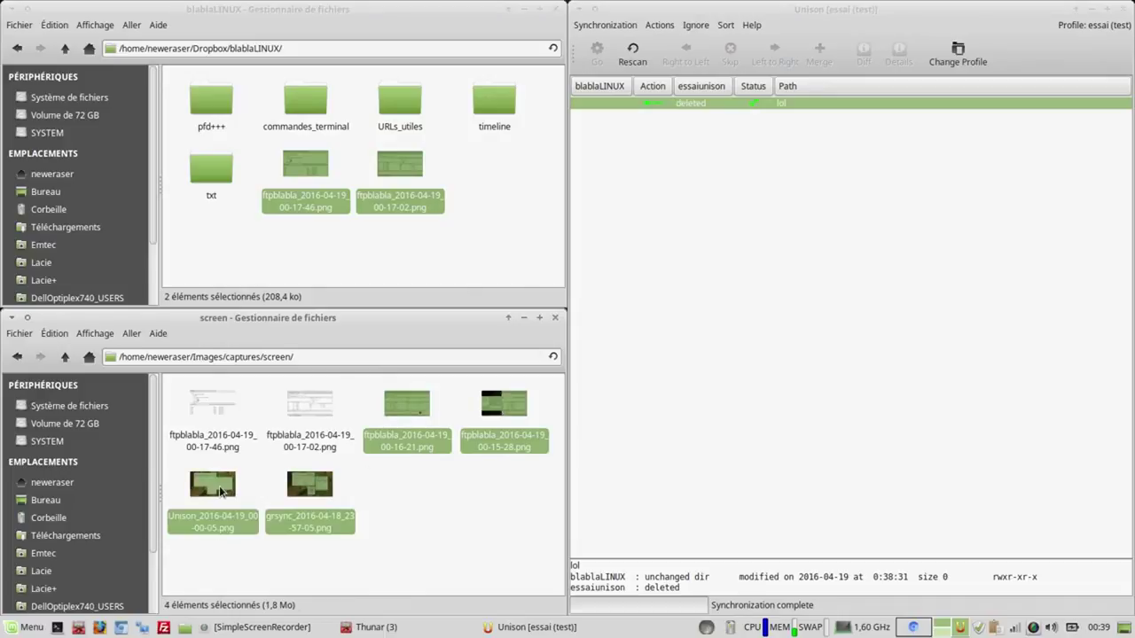
right_click(221, 493)
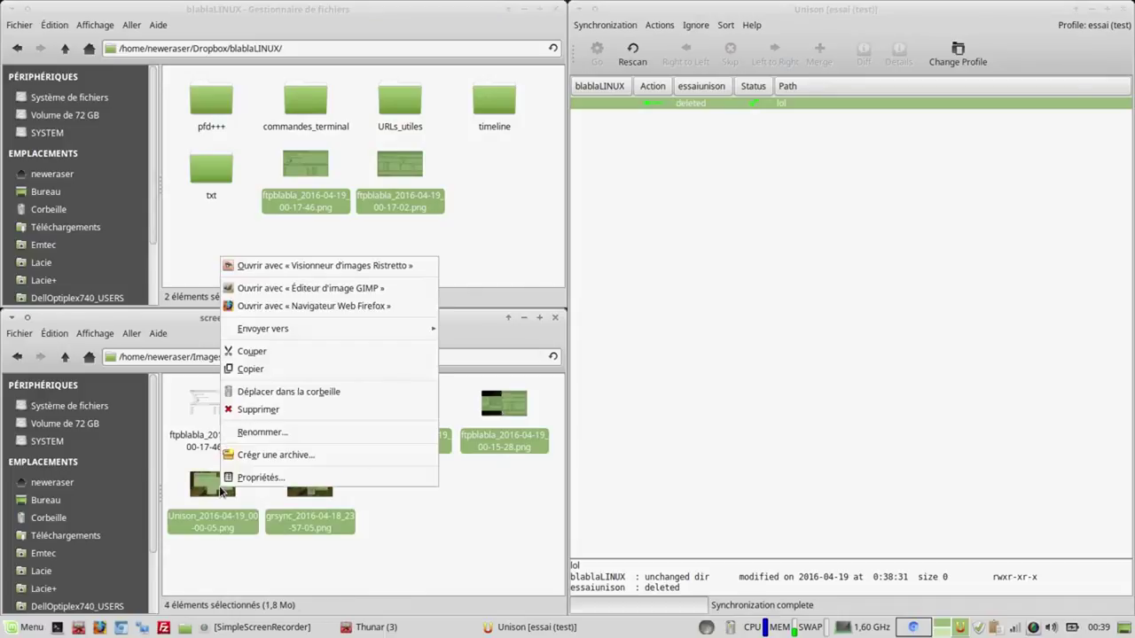
left_click(270, 371)
left_click(554, 317)
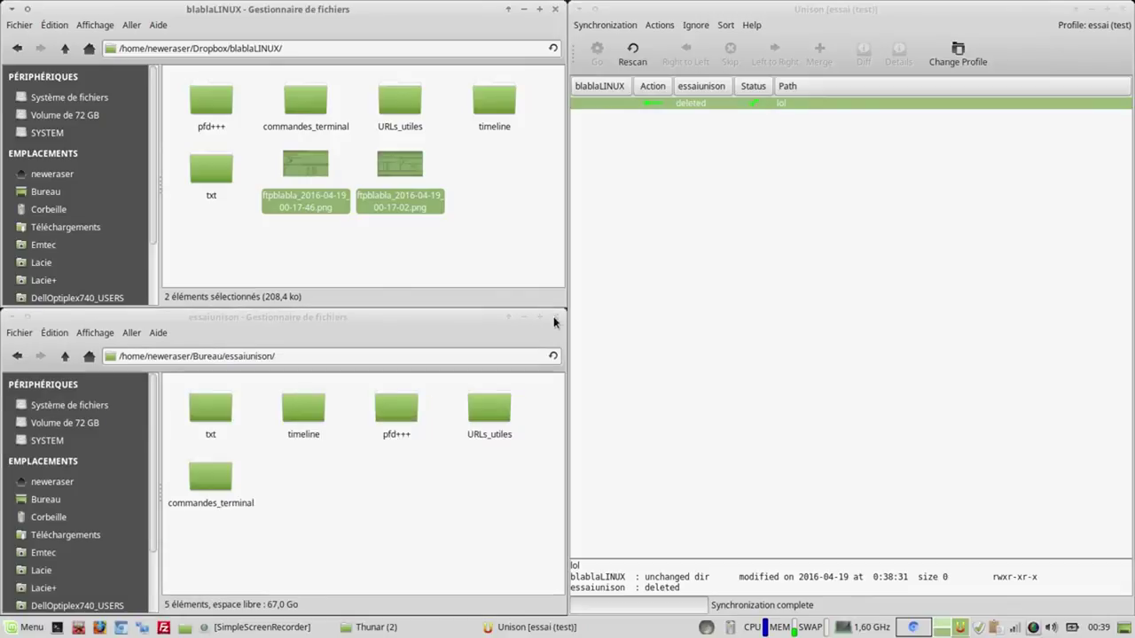
right_click(321, 533)
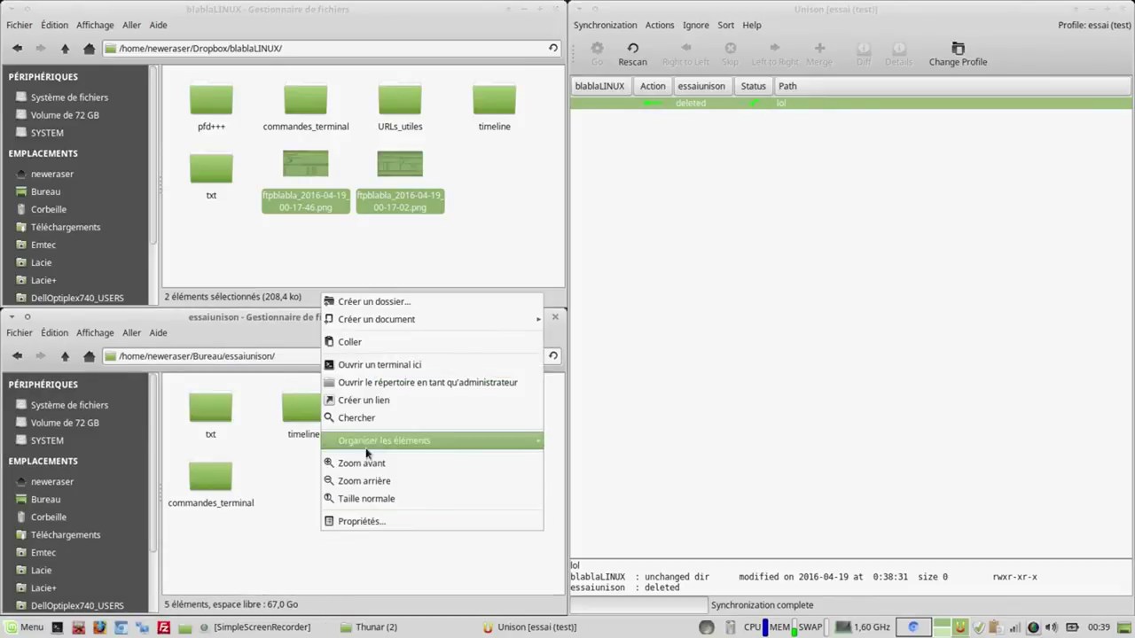
left_click(367, 342)
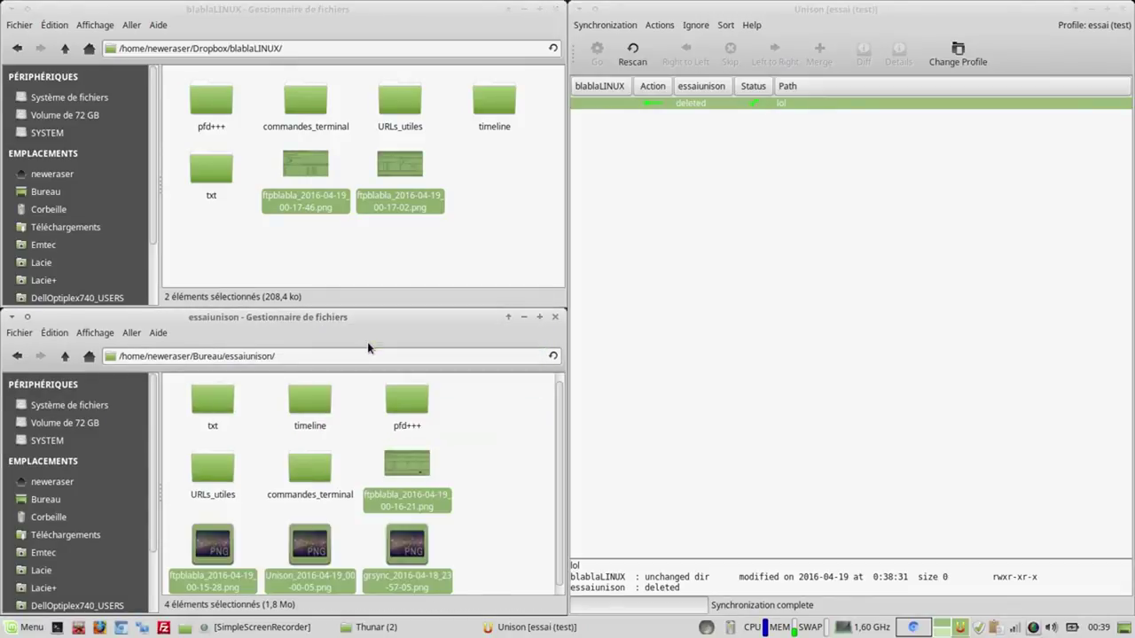
Step: Rescan and synchronize the newly copied images in both directions, and reopen the blablaLINUX and essaiunison folders to refresh them
left_click(633, 58)
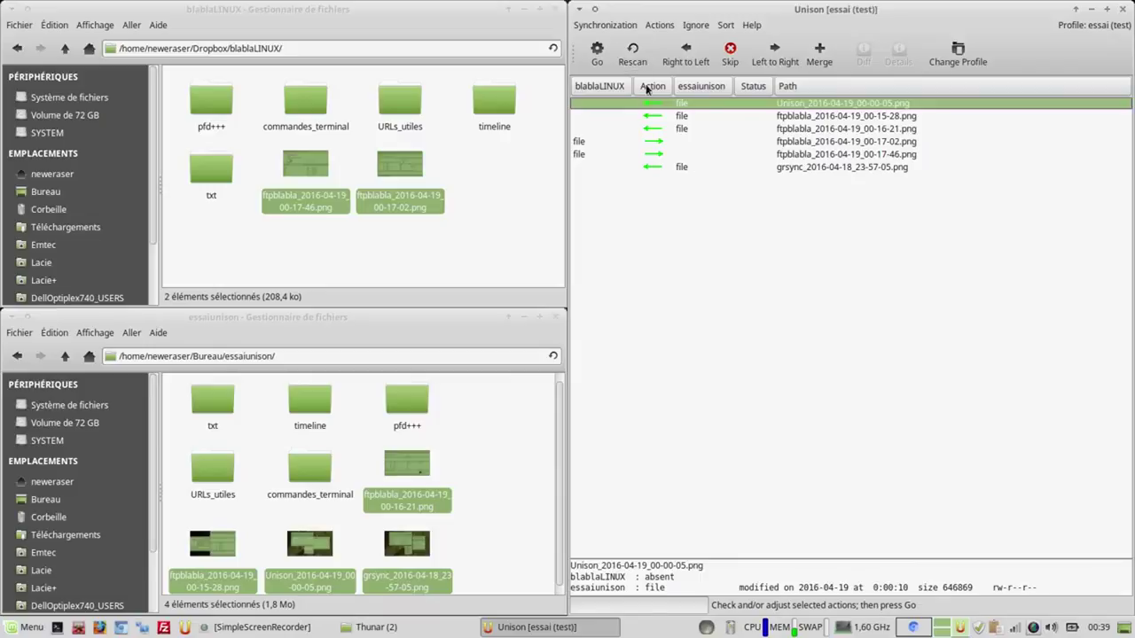
left_click(601, 59)
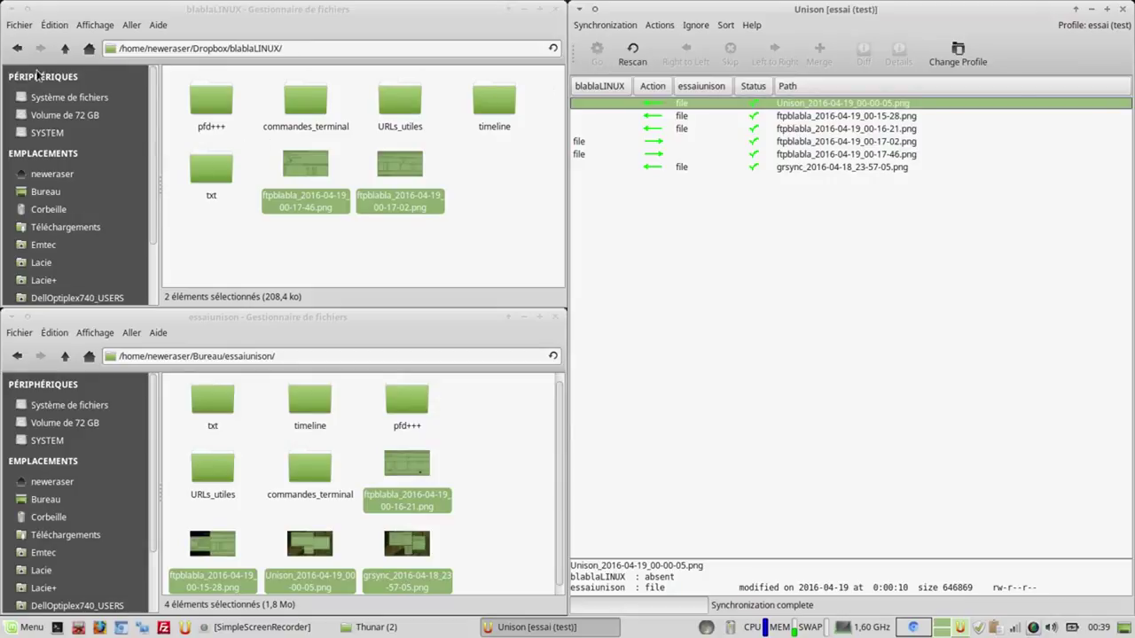
left_click(21, 53)
left_click(40, 48)
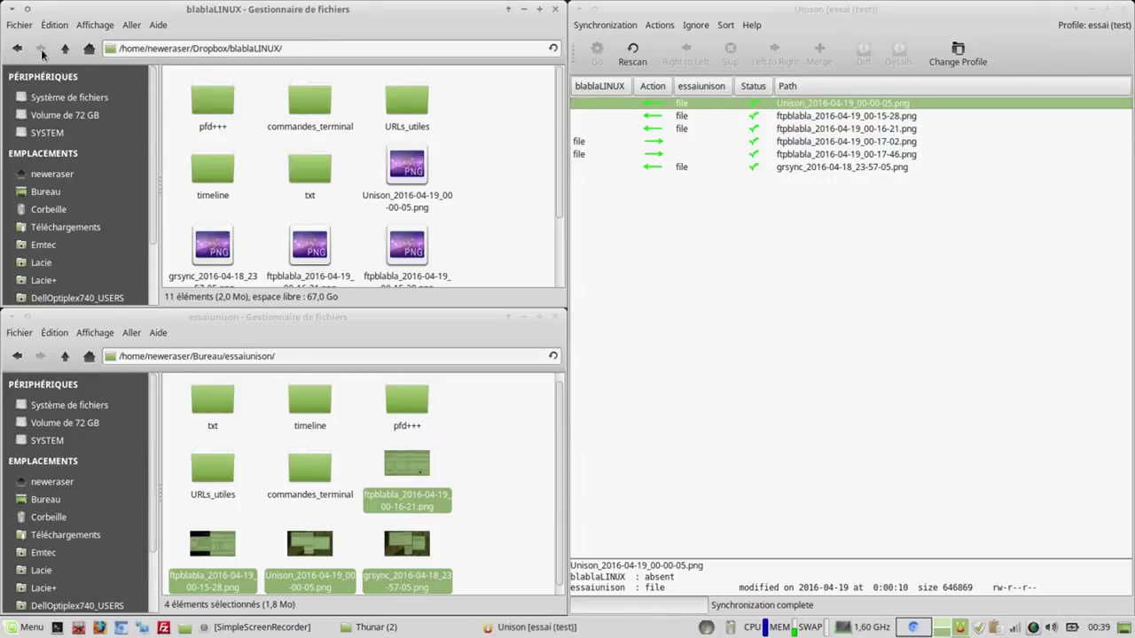
left_click(20, 356)
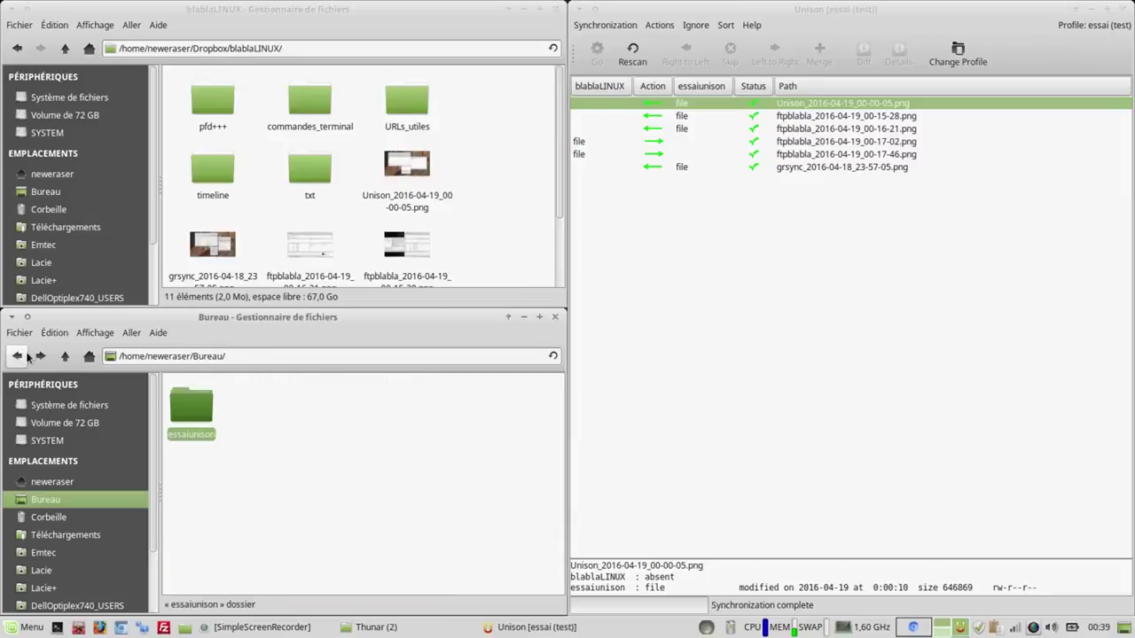
left_click(40, 356)
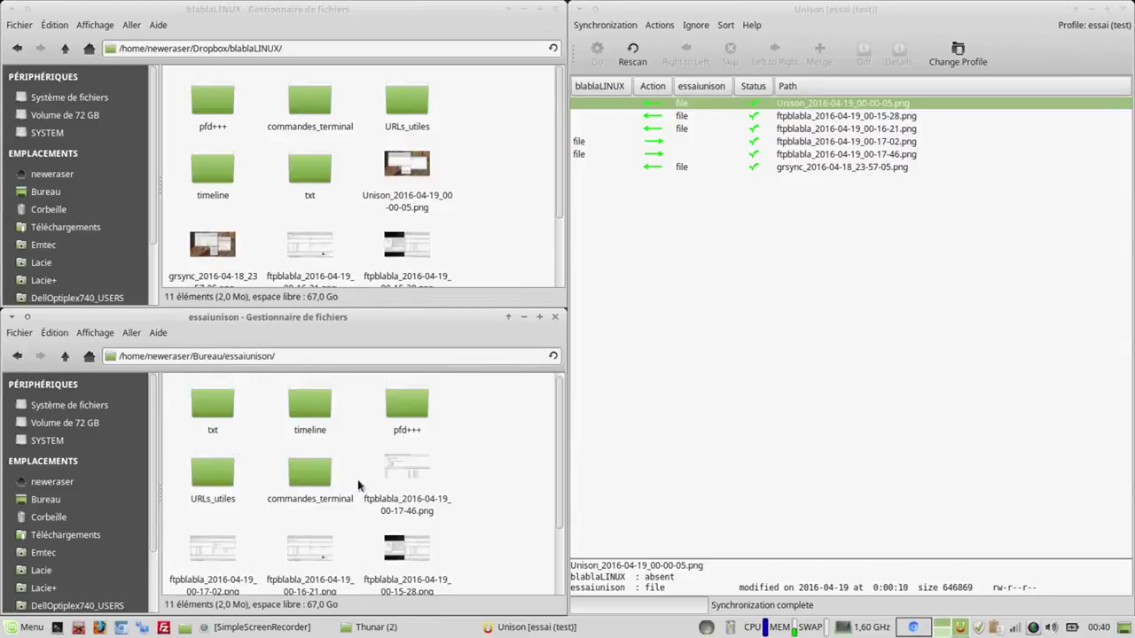
Step: Examine the full contents of blablaLINUX and essaiunison to compare the images in both folders
left_click(462, 220)
scroll(462, 220, "down", 2)
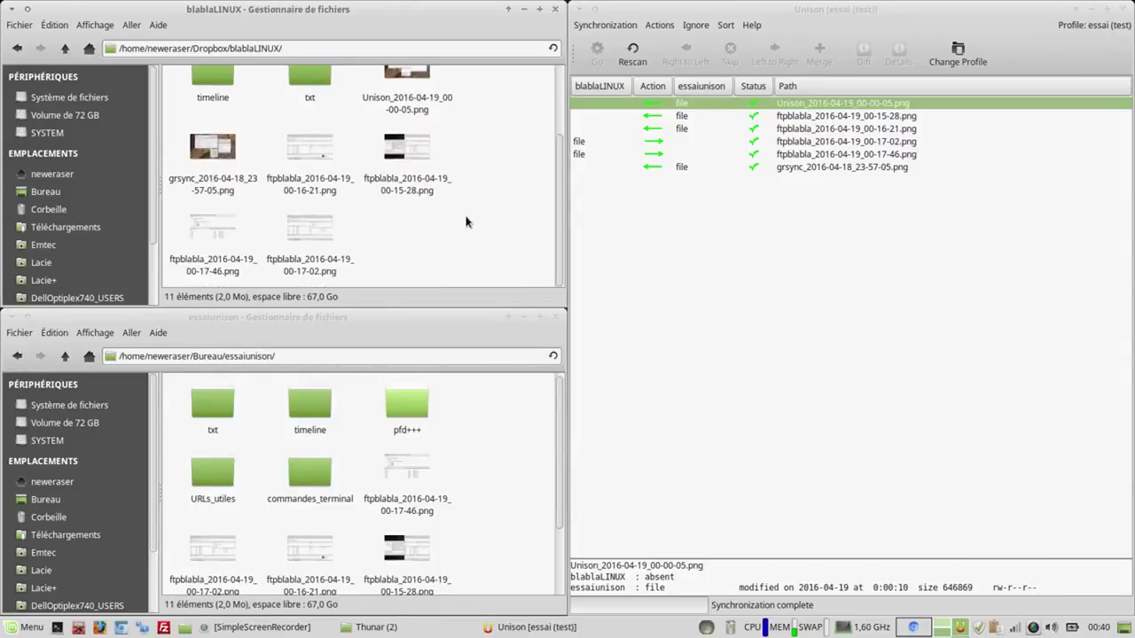
scroll(466, 221, "up", 3)
left_click(518, 521)
scroll(519, 522, "down", 1)
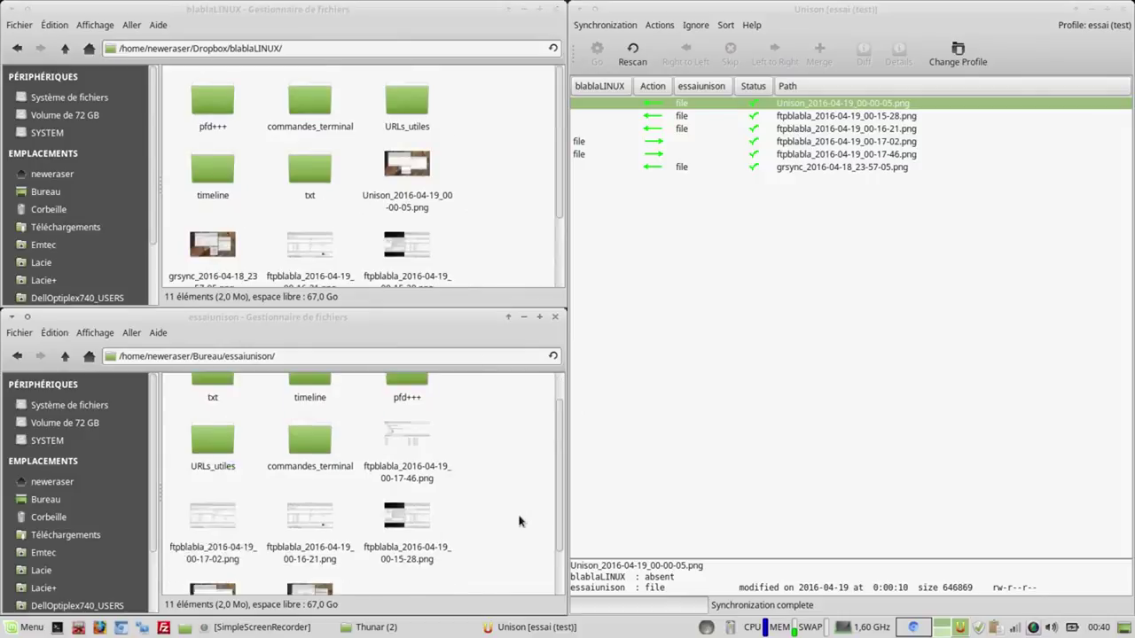
left_click(519, 521)
scroll(518, 521, "down", 2)
scroll(518, 521, "up", 2)
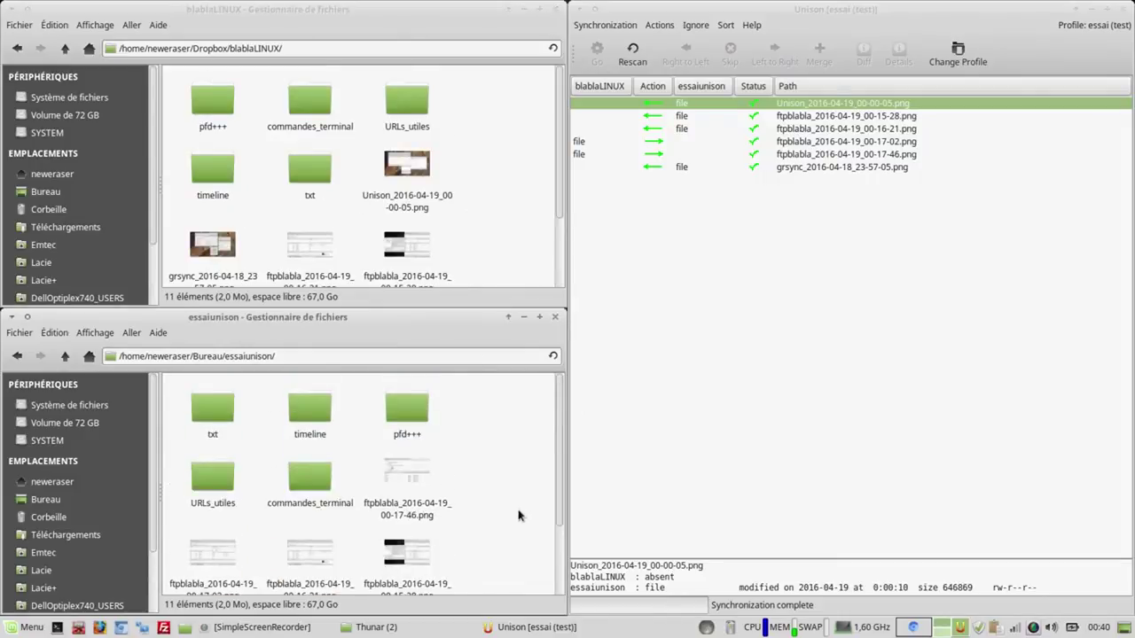
scroll(515, 521, "down", 2)
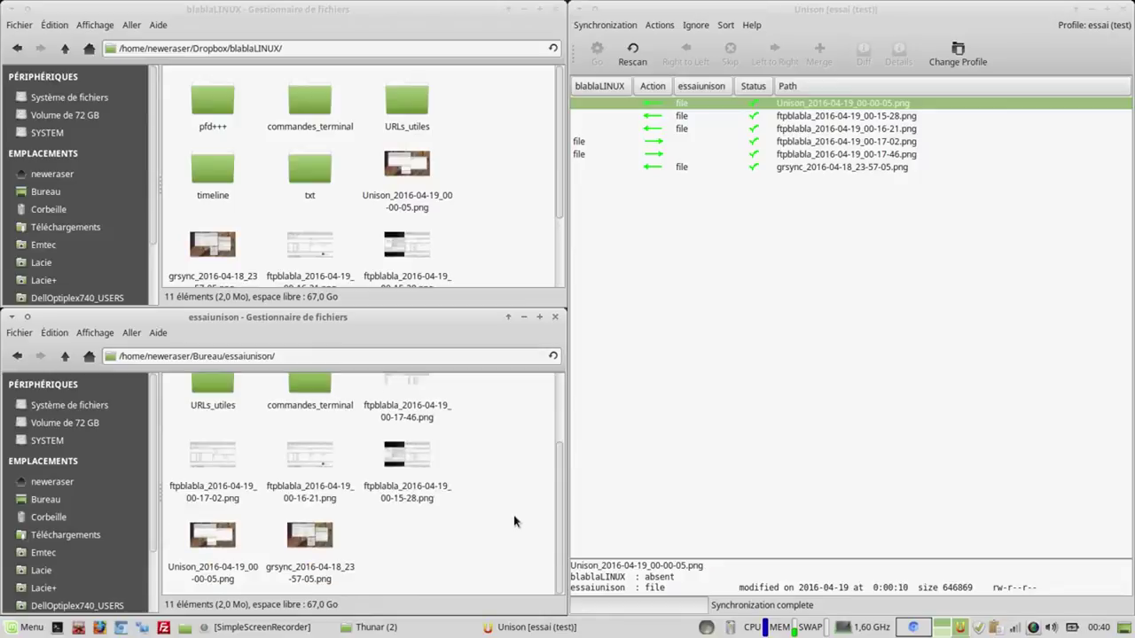
Step: Duplicate ftpblabla_2016-04-19_00-15-28.png within the essaiunison folder by copying and pasting it in place
left_click(418, 468)
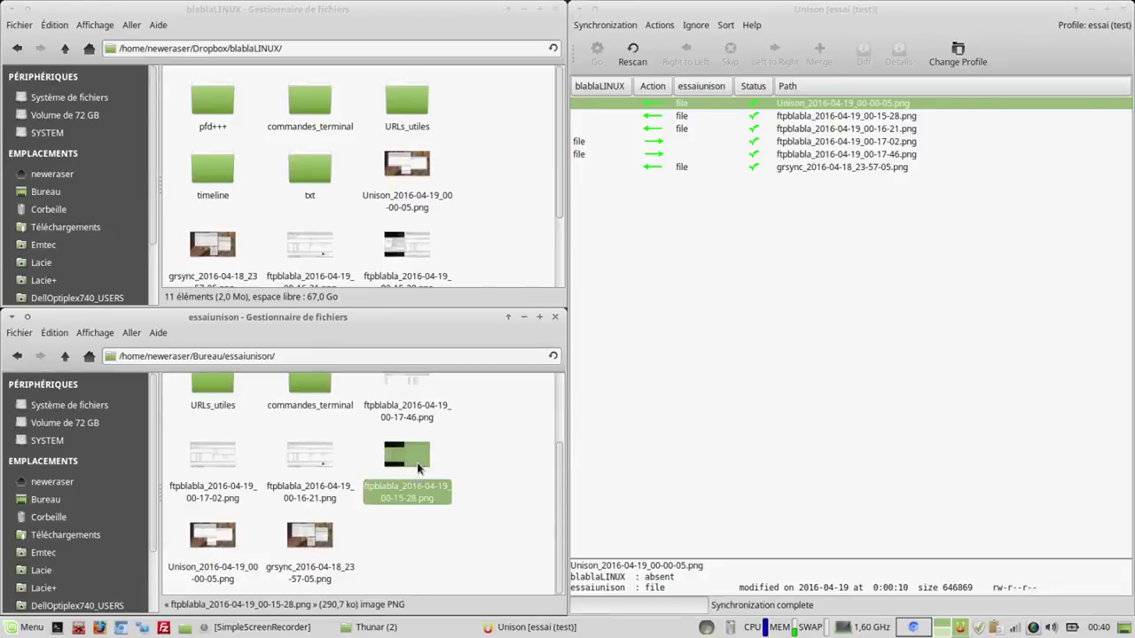
right_click(419, 469)
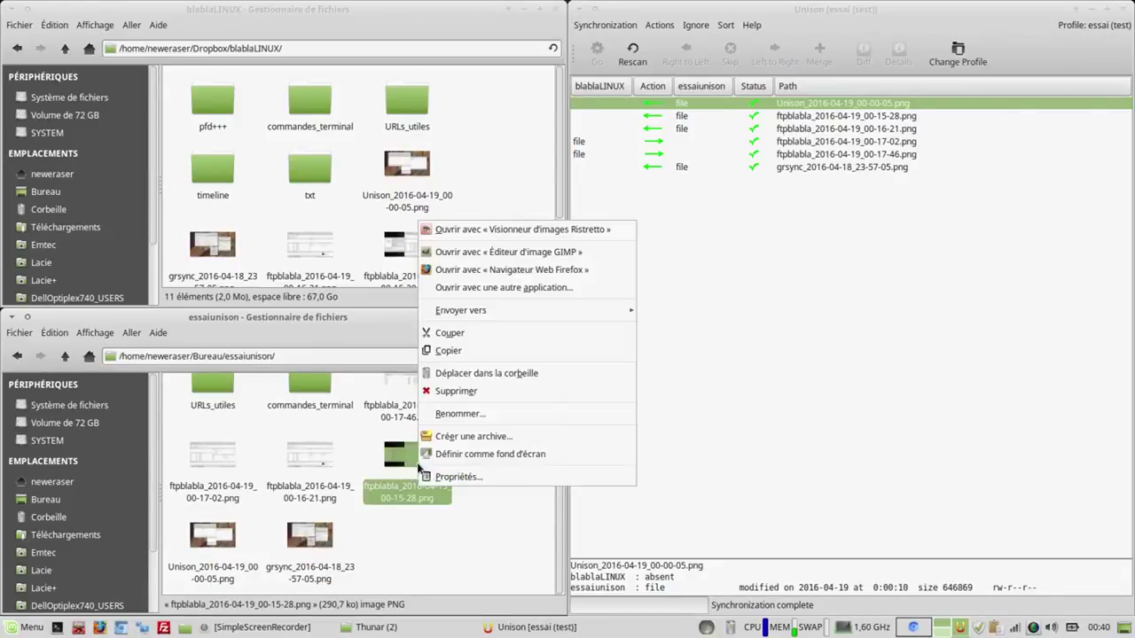
left_click(458, 359)
right_click(488, 539)
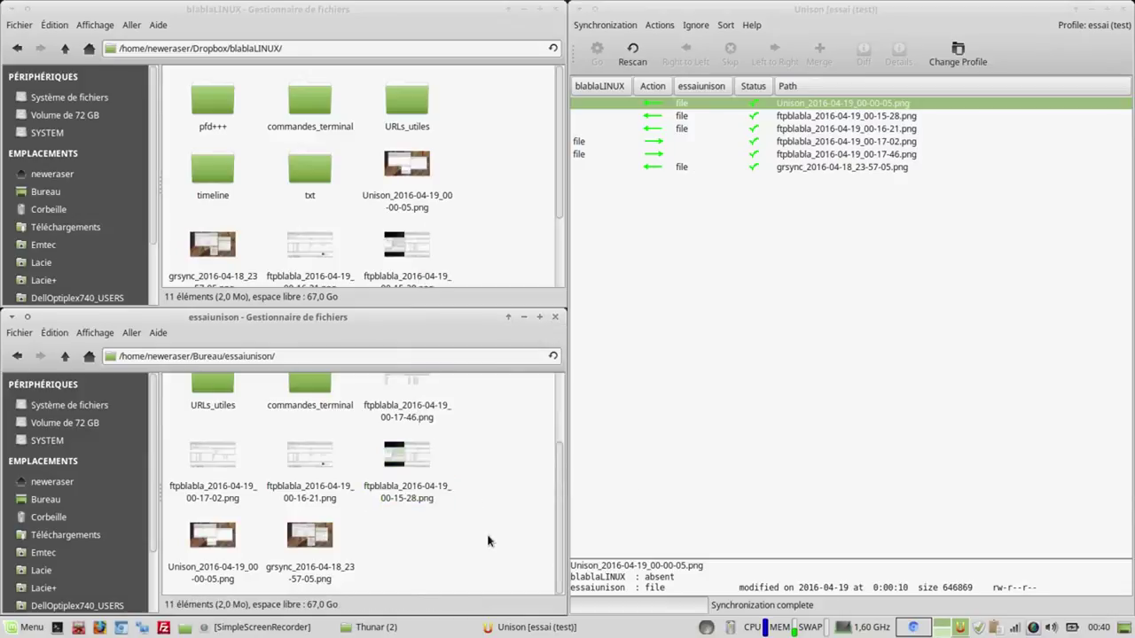
left_click(517, 347)
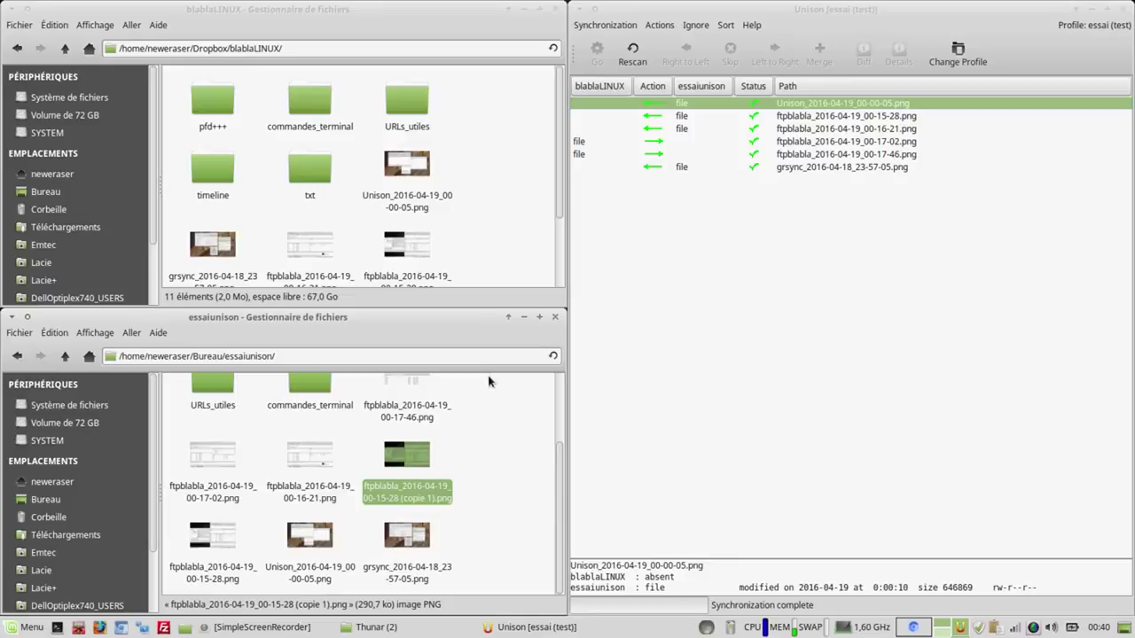
Step: Duplicate ftpblabla_2016-04-19_00-17-02.png within the essaiunison folder by copying and pasting it in place
right_click(197, 459)
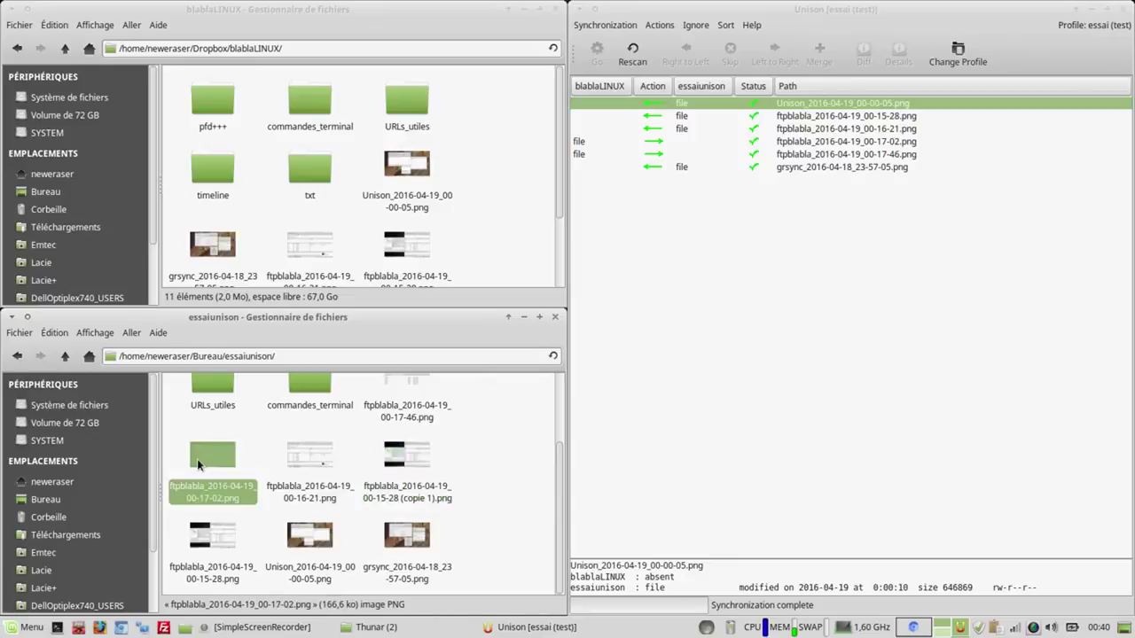
left_click(248, 326)
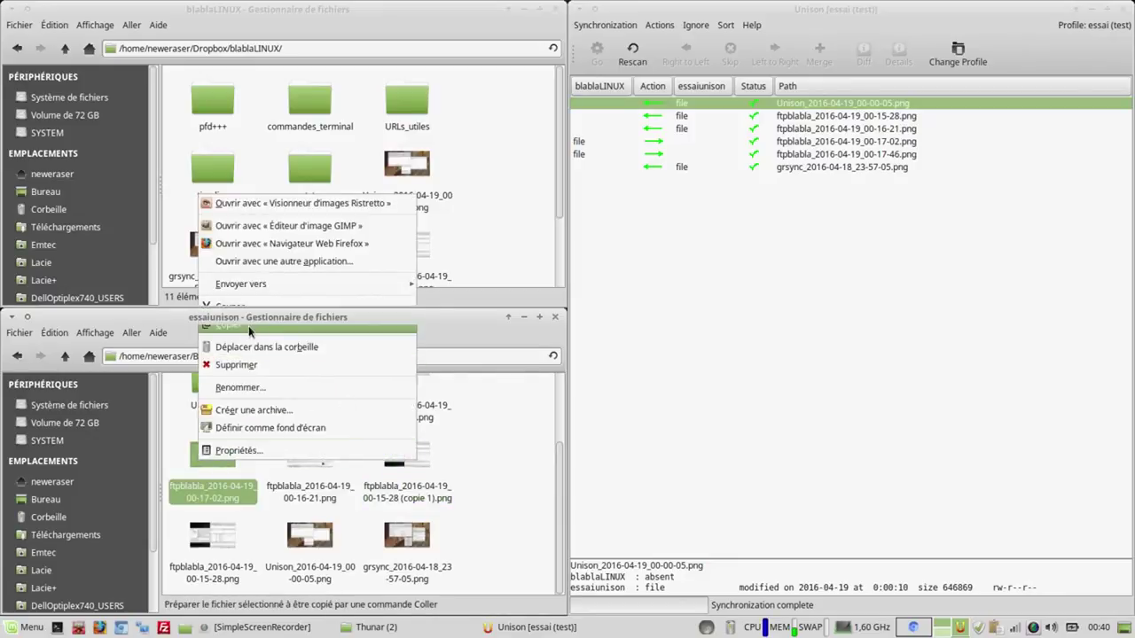
left_click(485, 493)
right_click(485, 493)
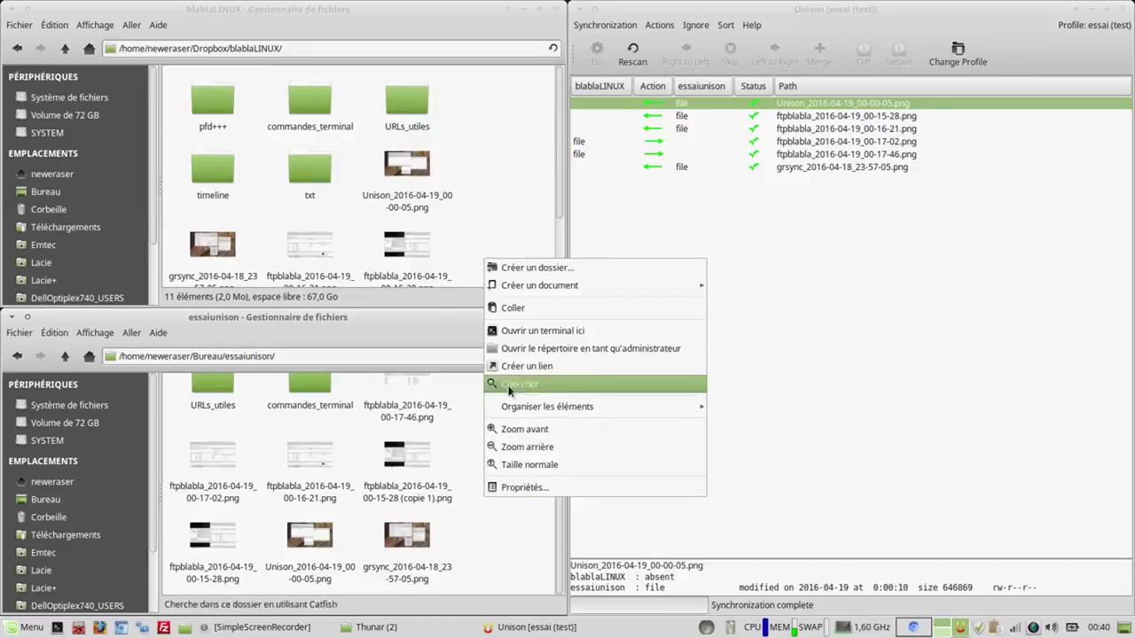
left_click(514, 308)
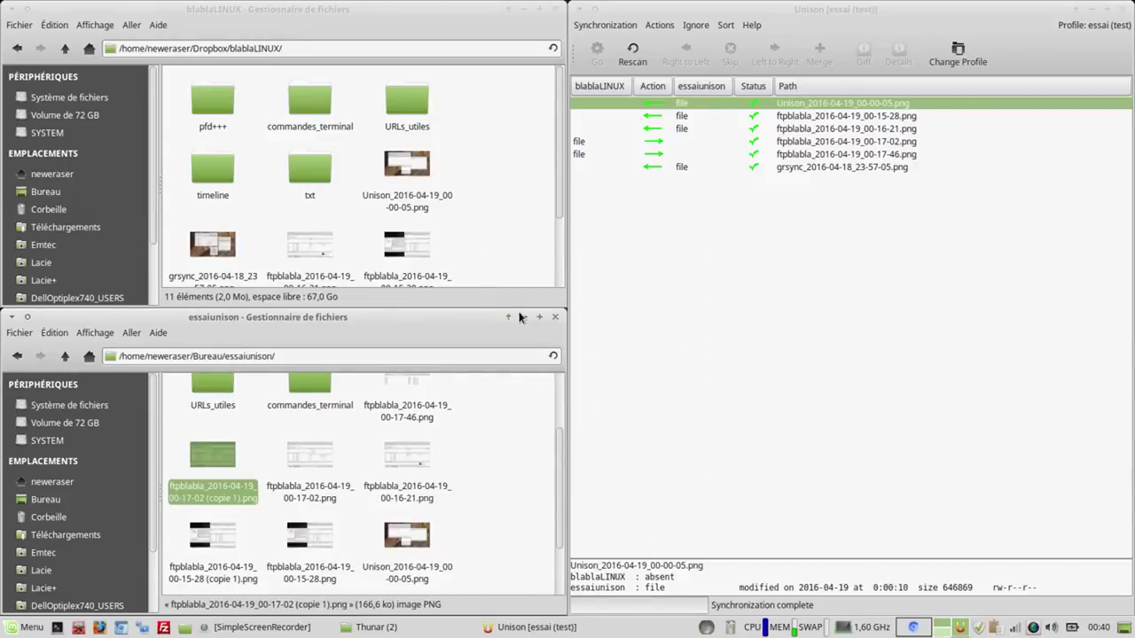
Step: Rename Unison_2016-04-19_00-00-05.png in the blablaLINUX folder to essai8000.png
left_click(417, 171)
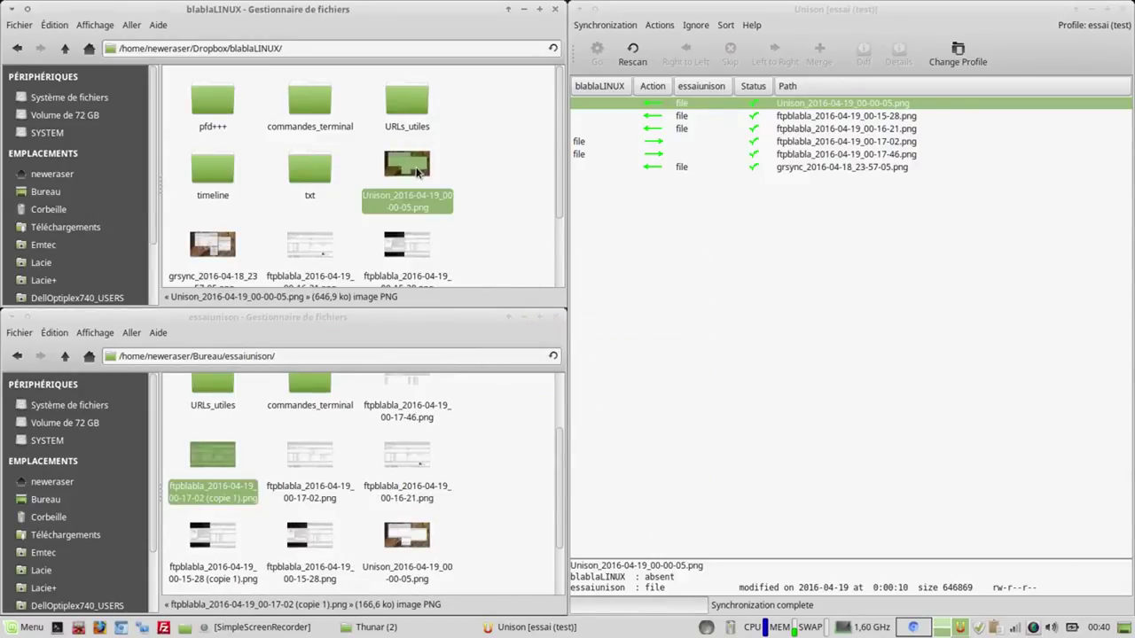
right_click(417, 171)
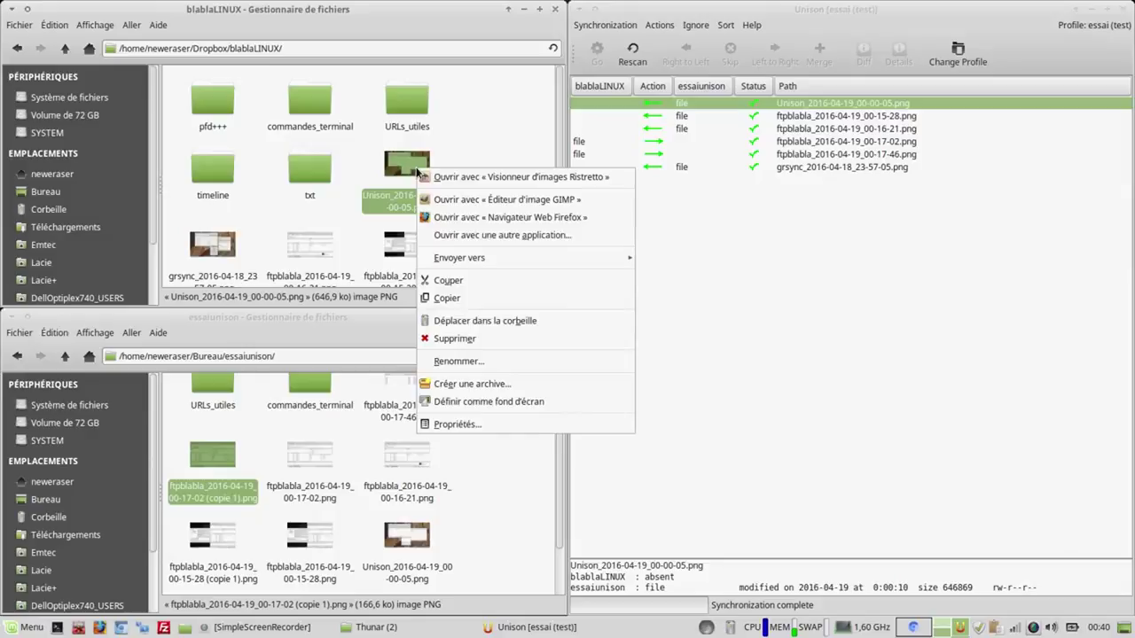
left_click(462, 361)
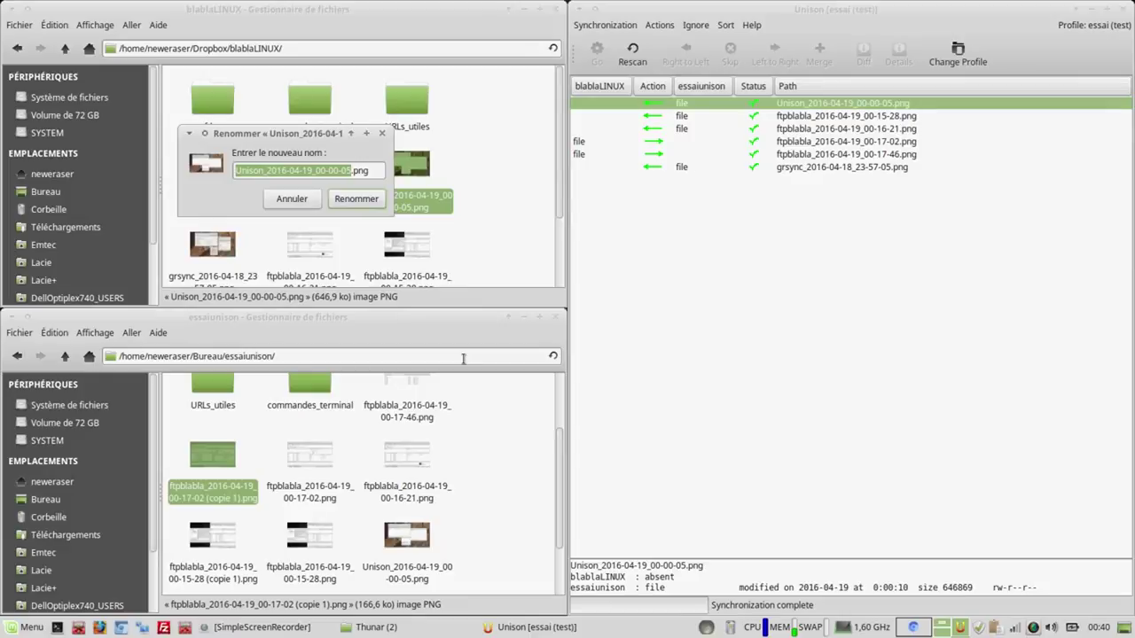
type("ess")
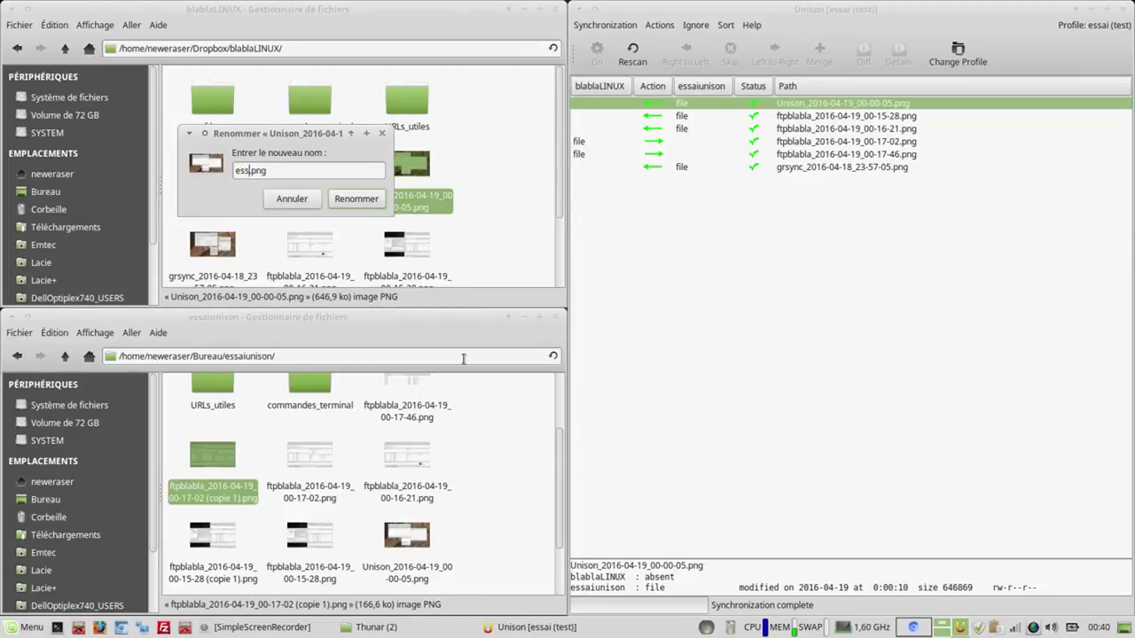
type("ai8000")
key("Return")
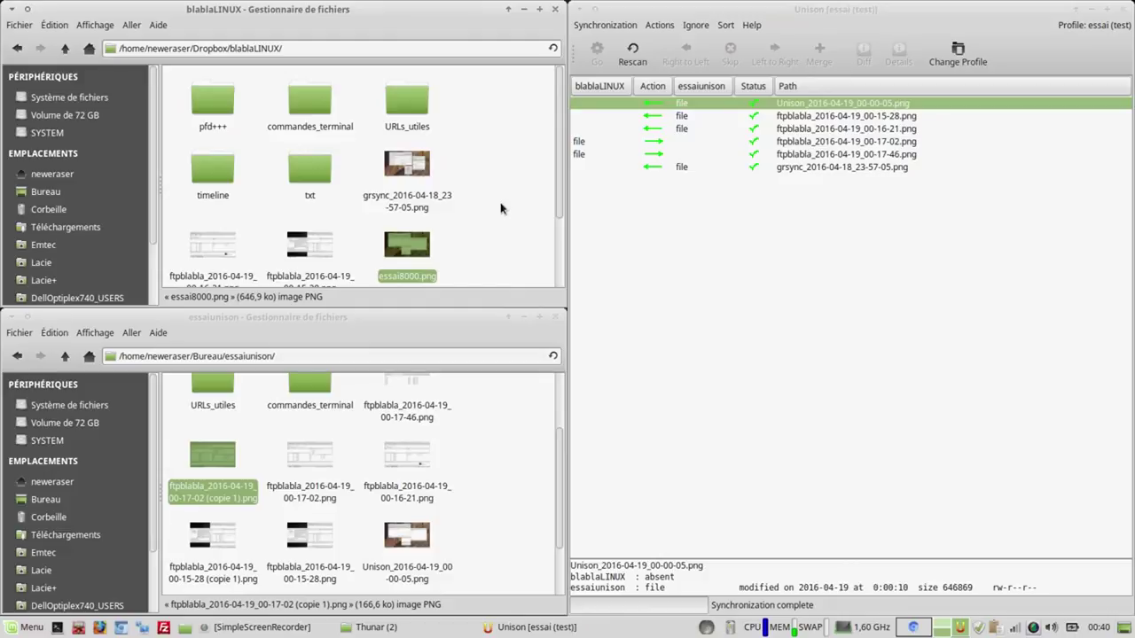
Step: Create a new folder named lol in blablaLINUX alongside the synchronized images
scroll(501, 208, "down", 2)
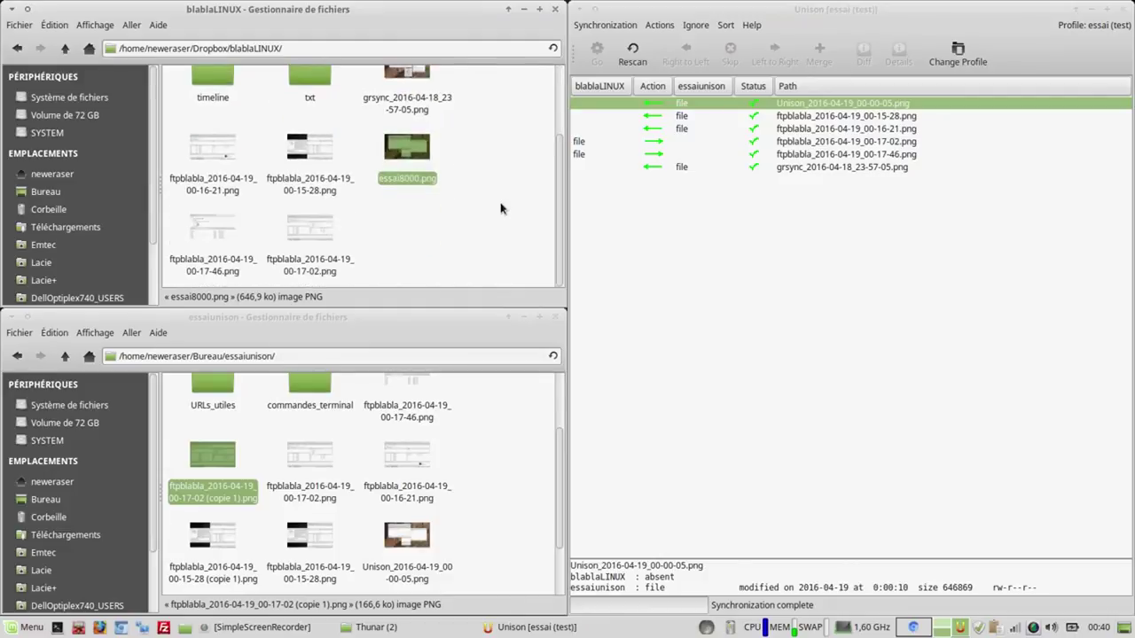
right_click(474, 233)
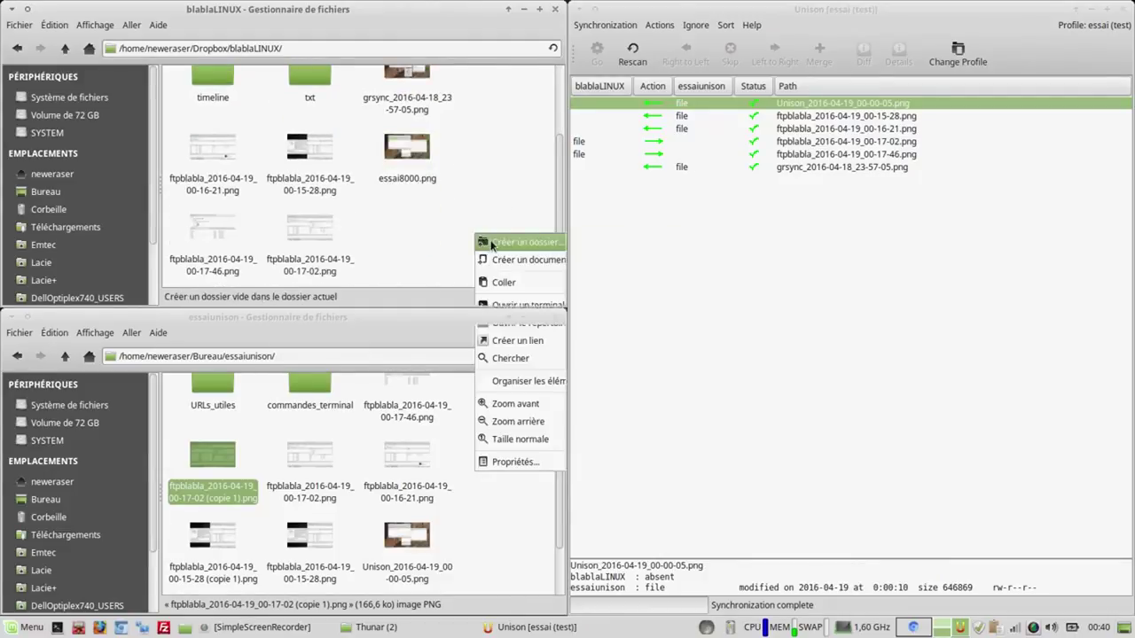
left_click(492, 244)
type("lo")
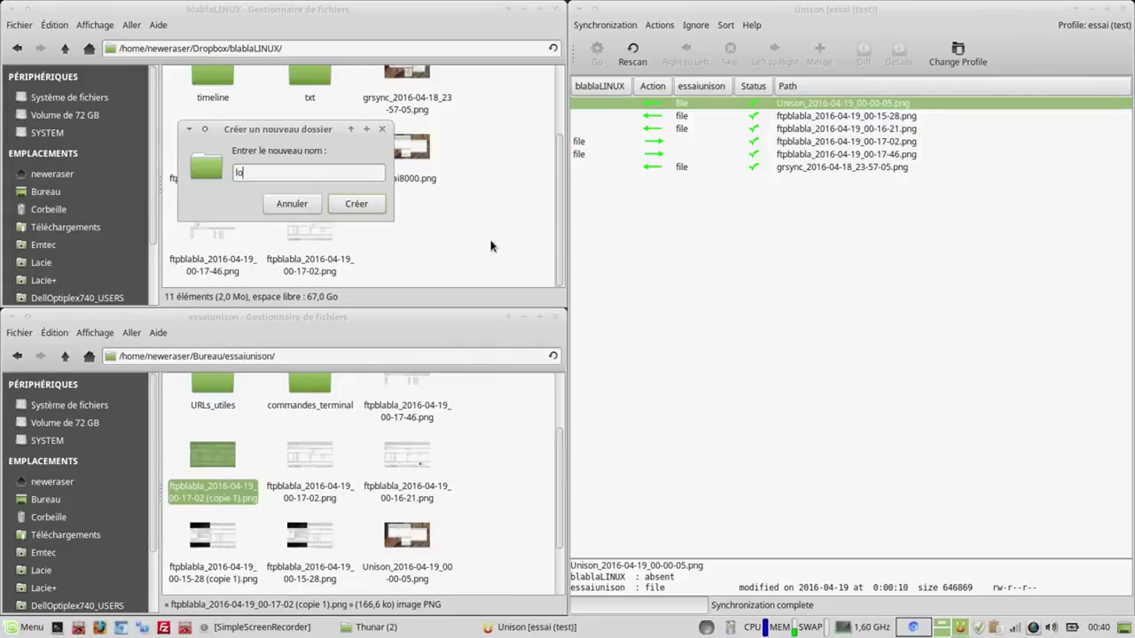
type("l")
key("Return")
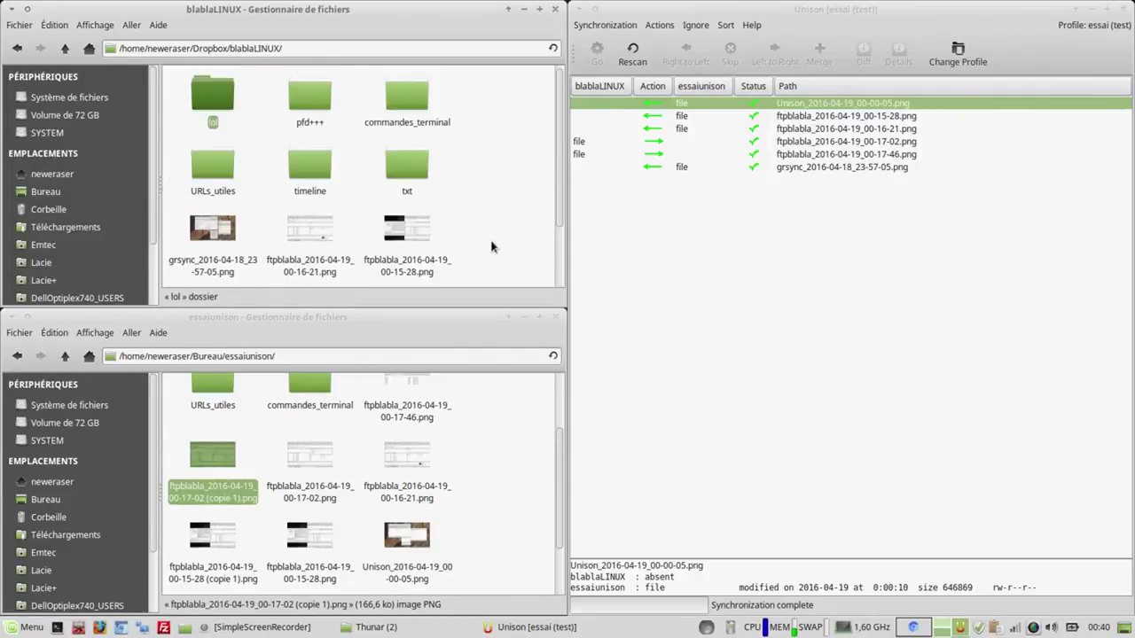
Step: Rescan and synchronize the duplicated images, the renamed file and the lol folder, and reopen blablaLINUX to check its contents
left_click(631, 55)
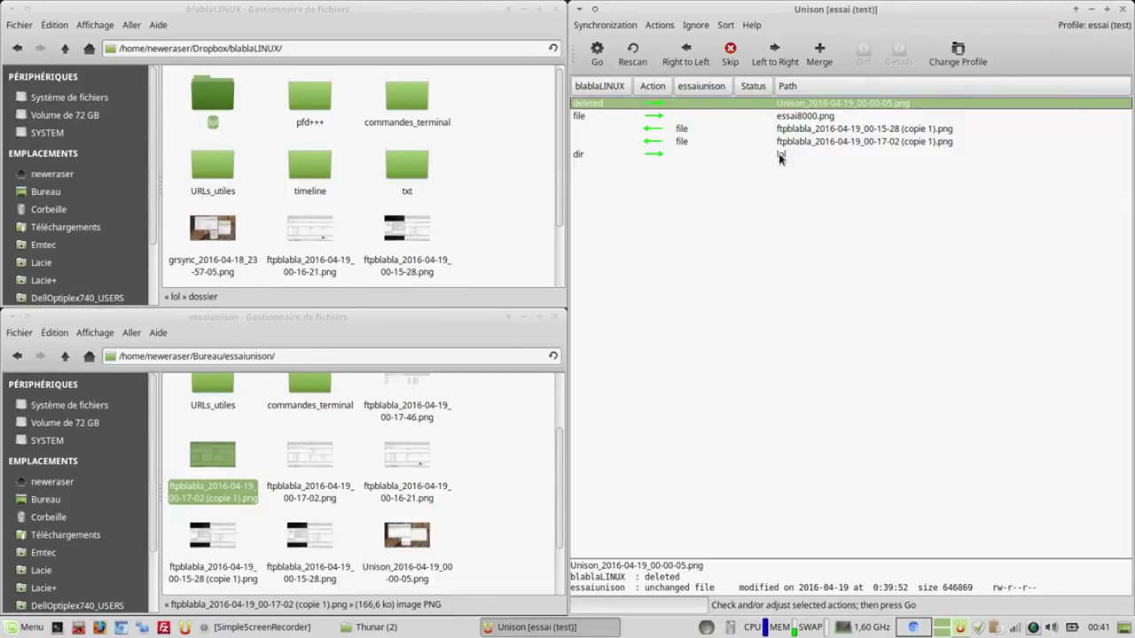
left_click(598, 60)
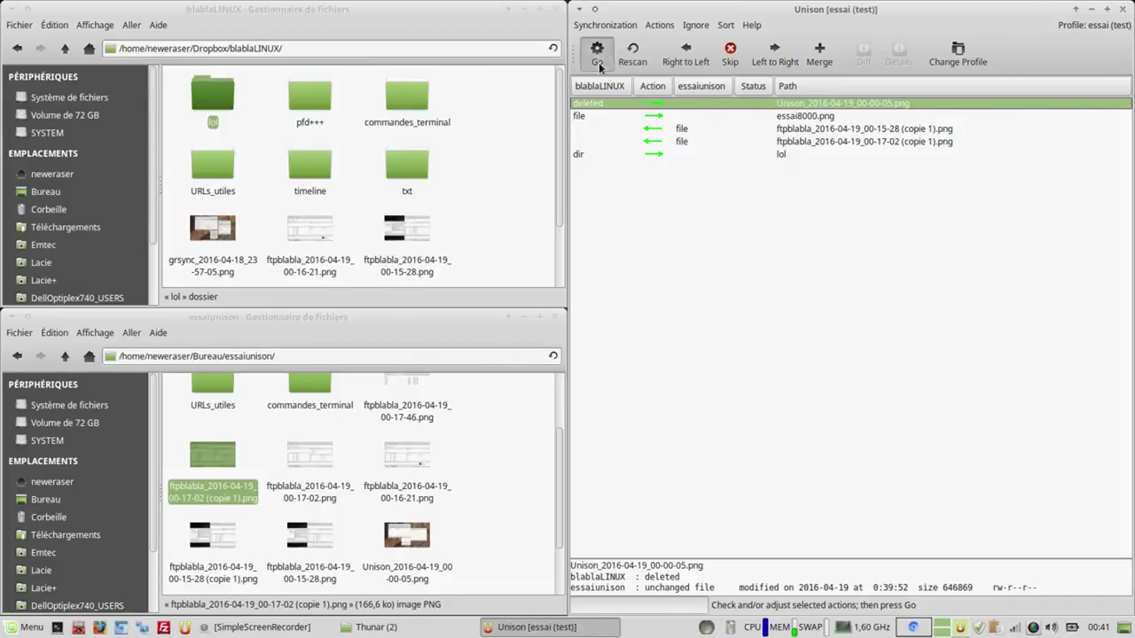
left_click(23, 55)
left_click(19, 50)
left_click(40, 48)
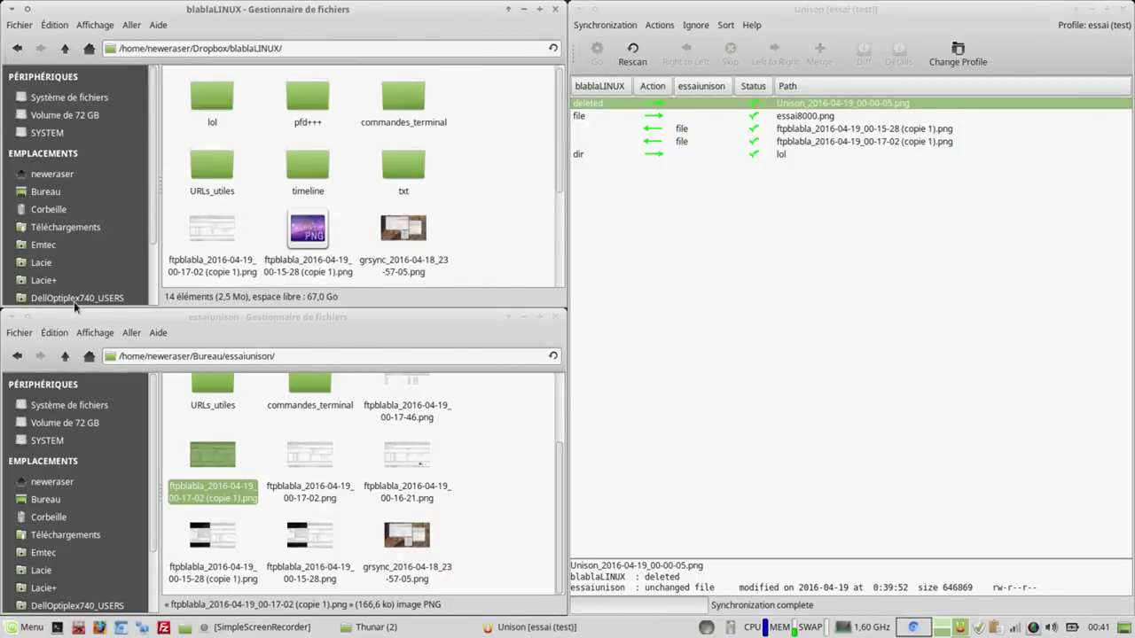
Step: Reload the essaiunison folder's contents and delete all of its PNG images, including essai8000.png, keeping only the folders
left_click(27, 357)
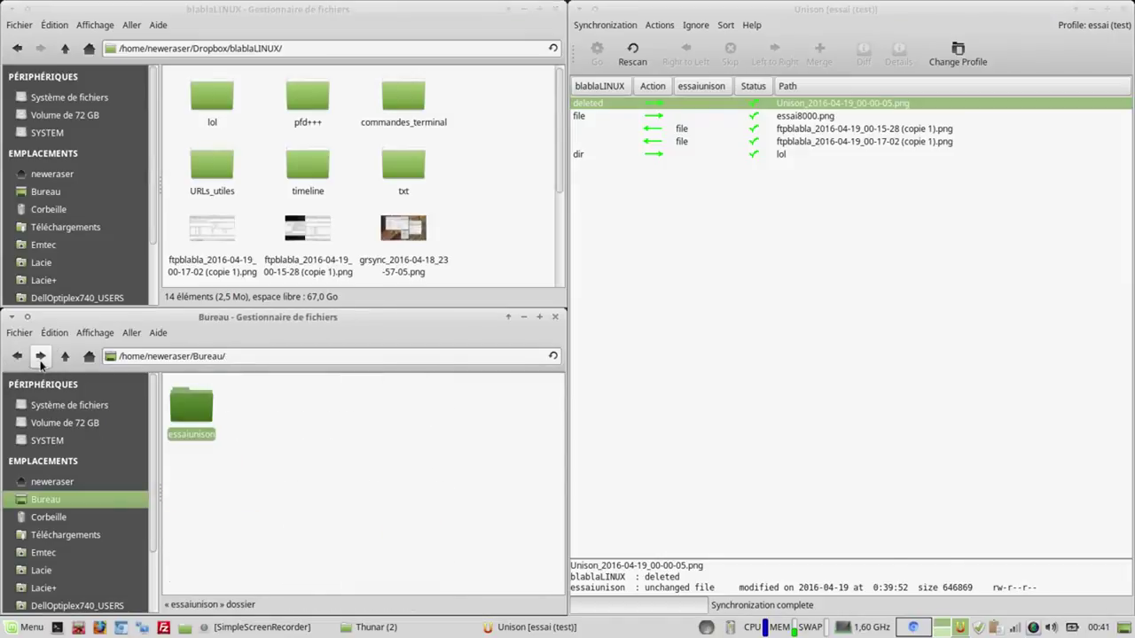
left_click(40, 356)
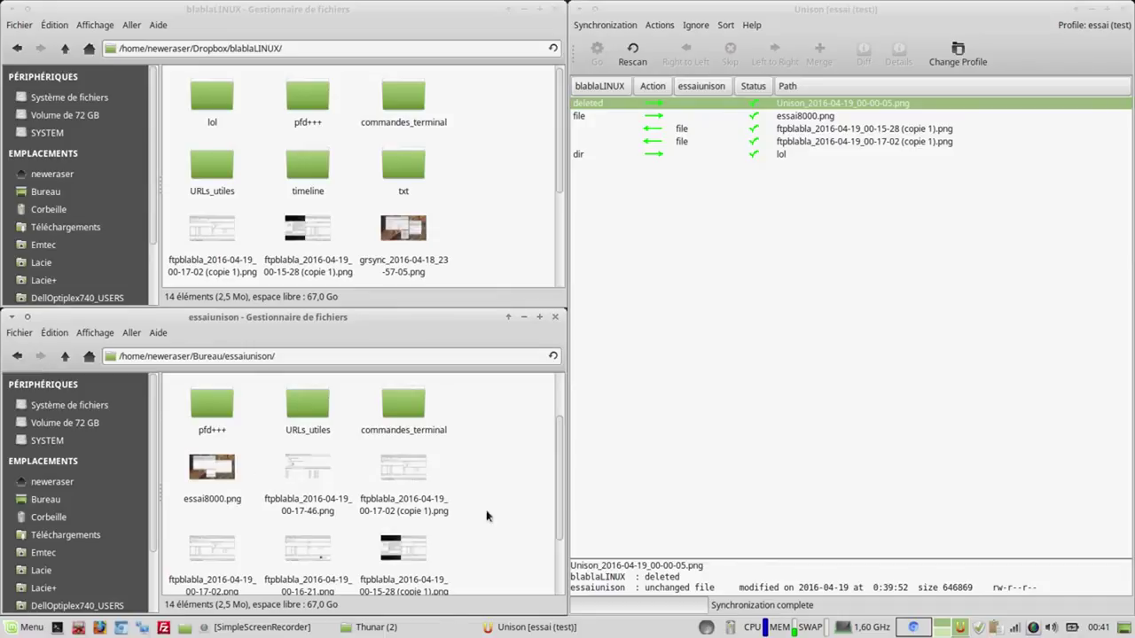
scroll(562, 527, "down", 3)
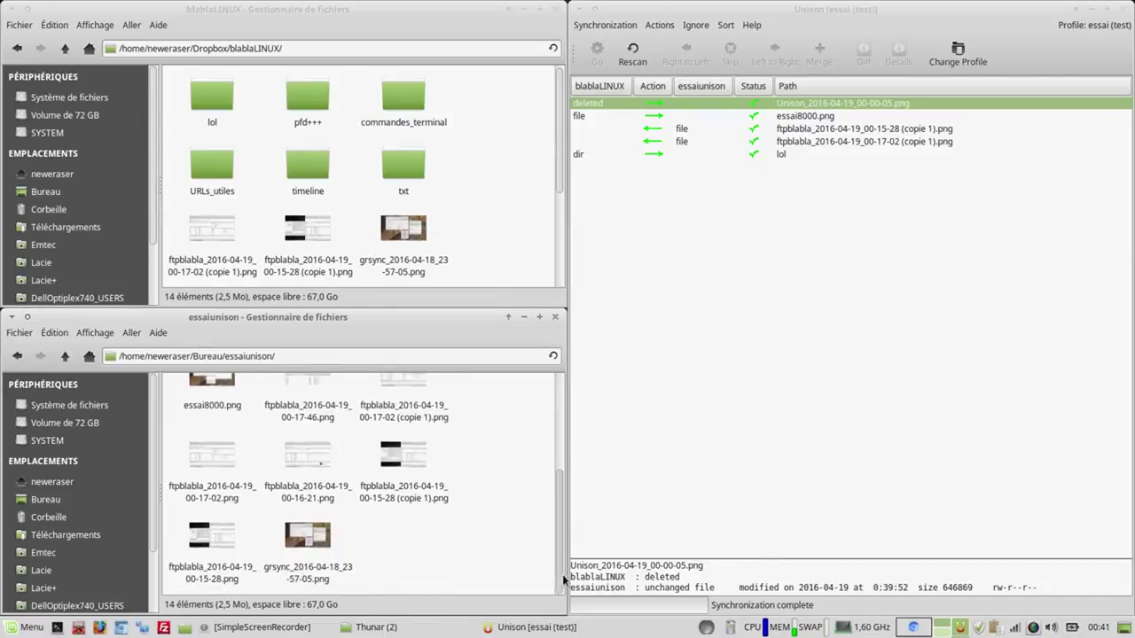
left_click(319, 537)
left_click(221, 543, "ctrl")
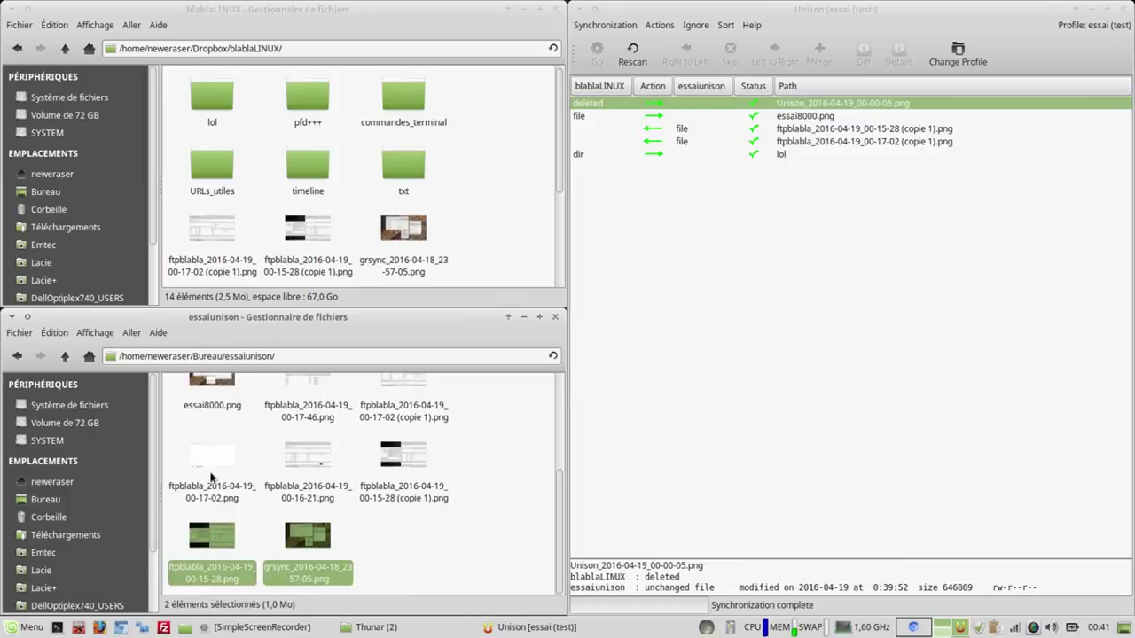
left_click(213, 454, "ctrl")
left_click(312, 460, "ctrl")
left_click(395, 462, "ctrl")
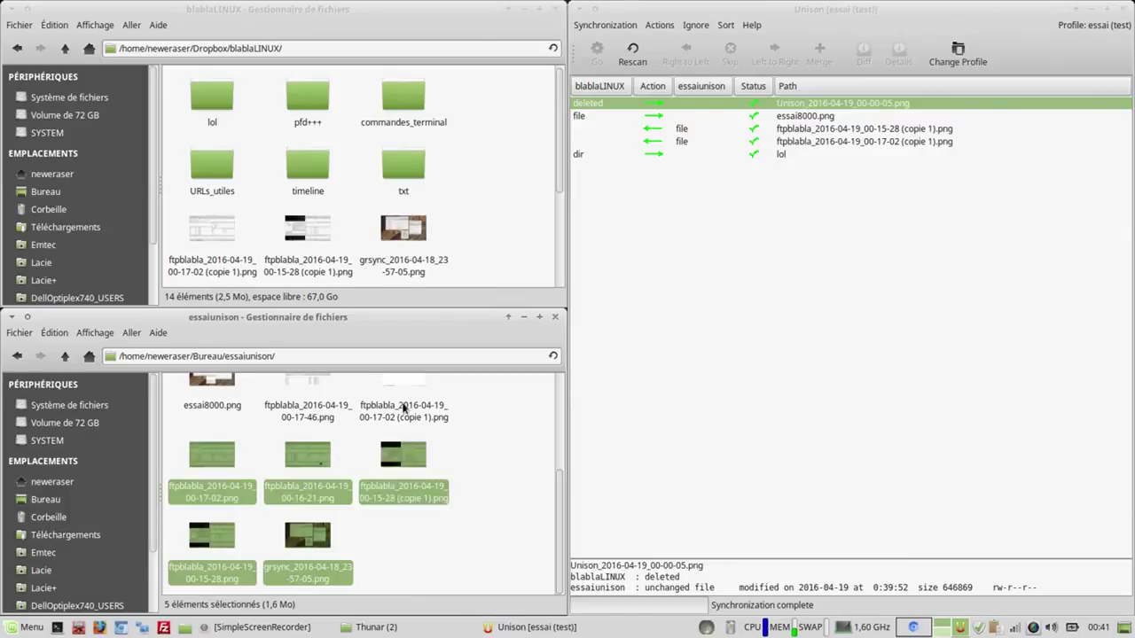
scroll(406, 408, "up", 1)
left_click(372, 410, "ctrl")
left_click(321, 411, "ctrl")
left_click(218, 408, "ctrl")
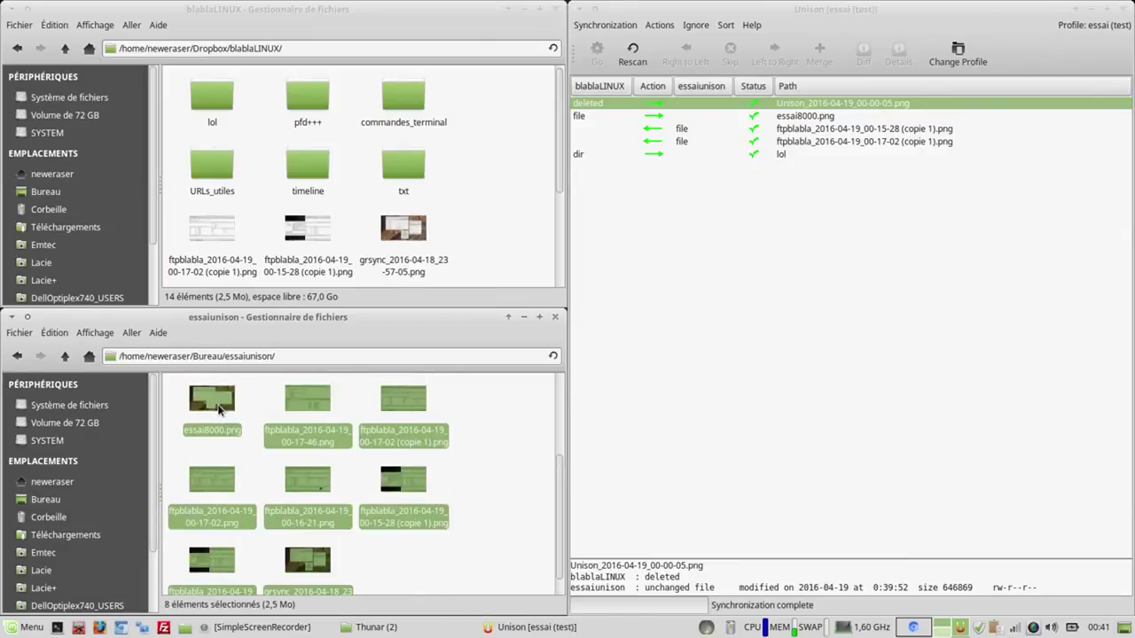
right_click(218, 408)
left_click(269, 540)
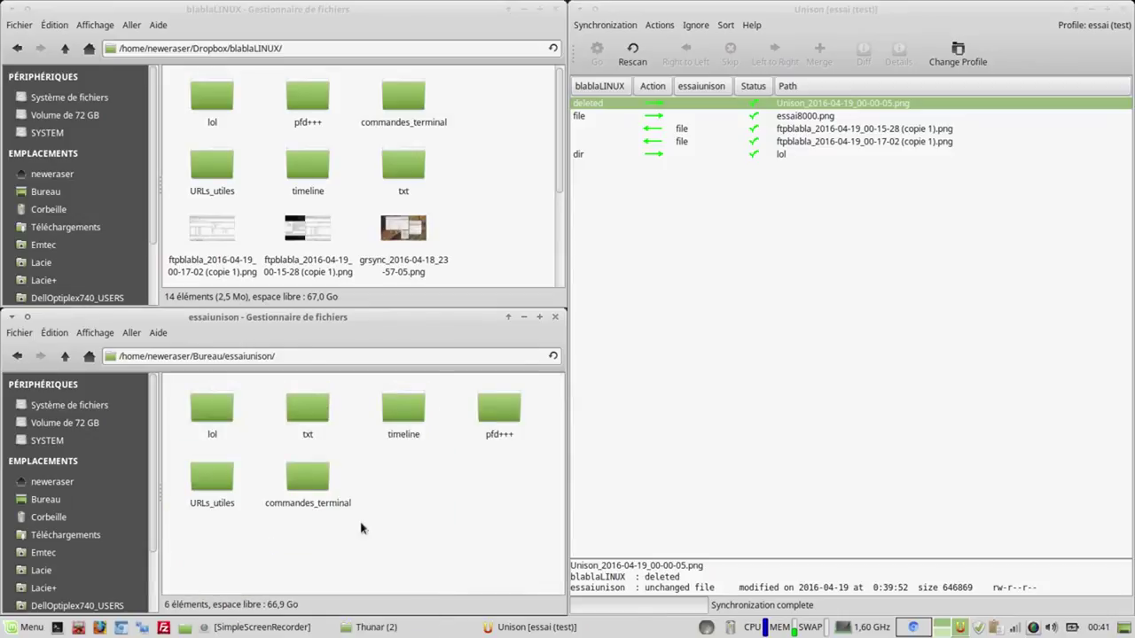
Step: Move the lol folder in essaiunison to the trash
left_click(213, 400)
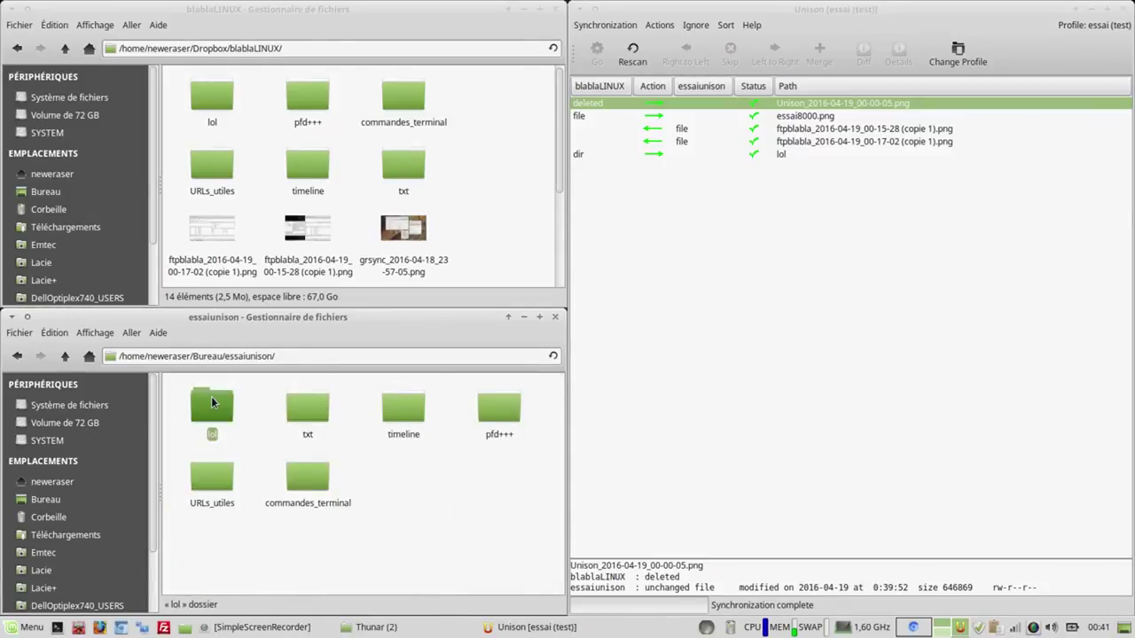
right_click(213, 399)
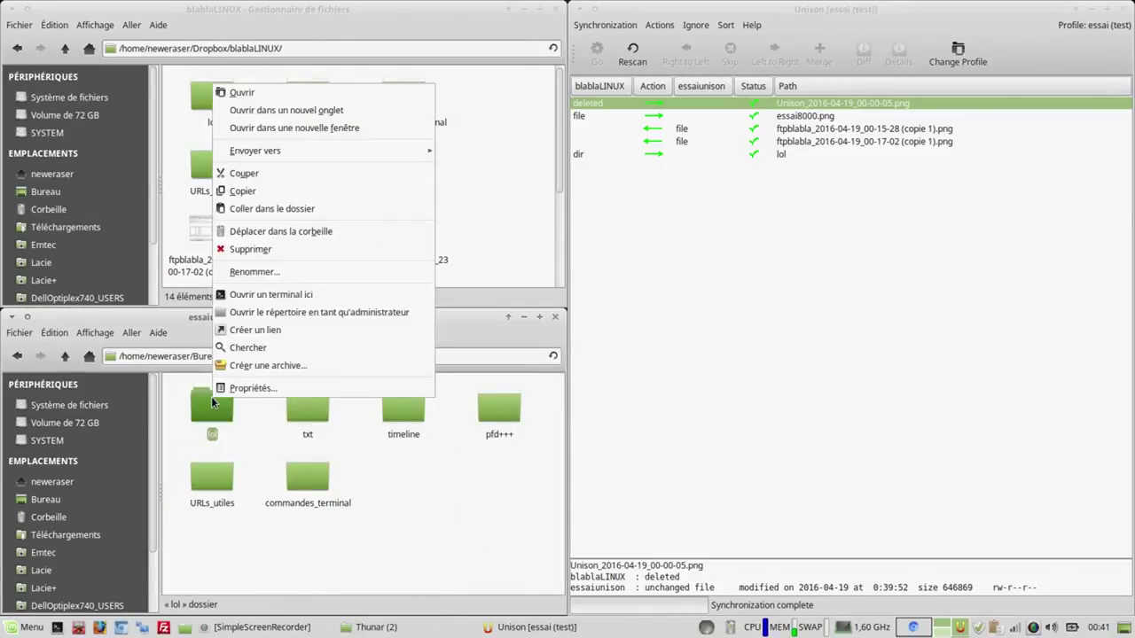
left_click(268, 232)
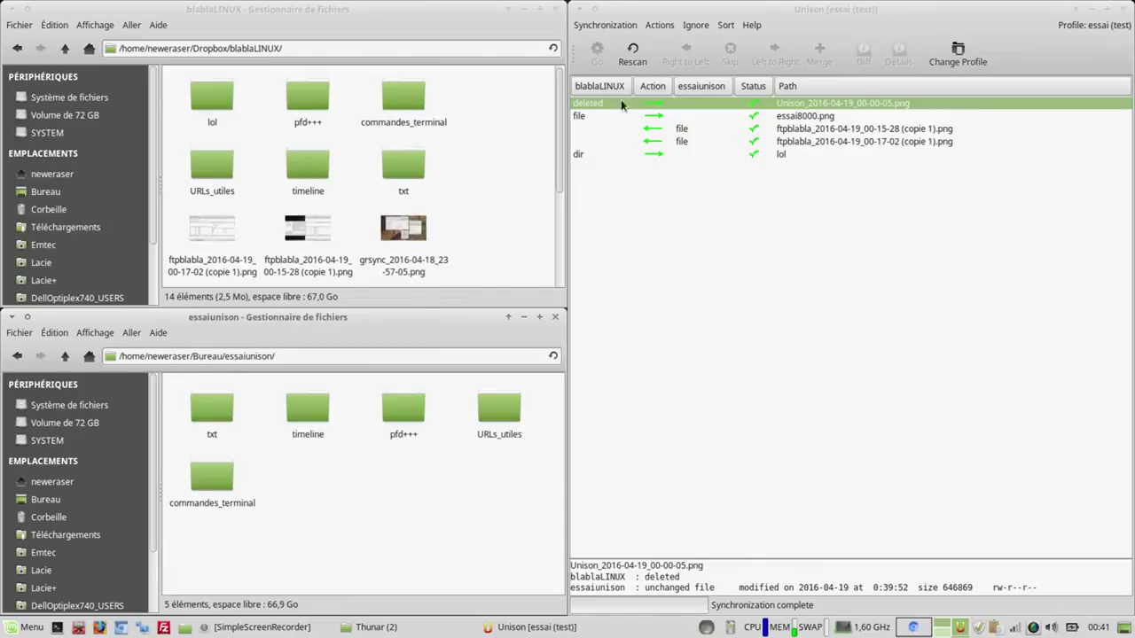
Step: Rescan both folders and synchronize the deletions of the images and the lol folder from essaiunison to blablaLINUX
left_click(632, 55)
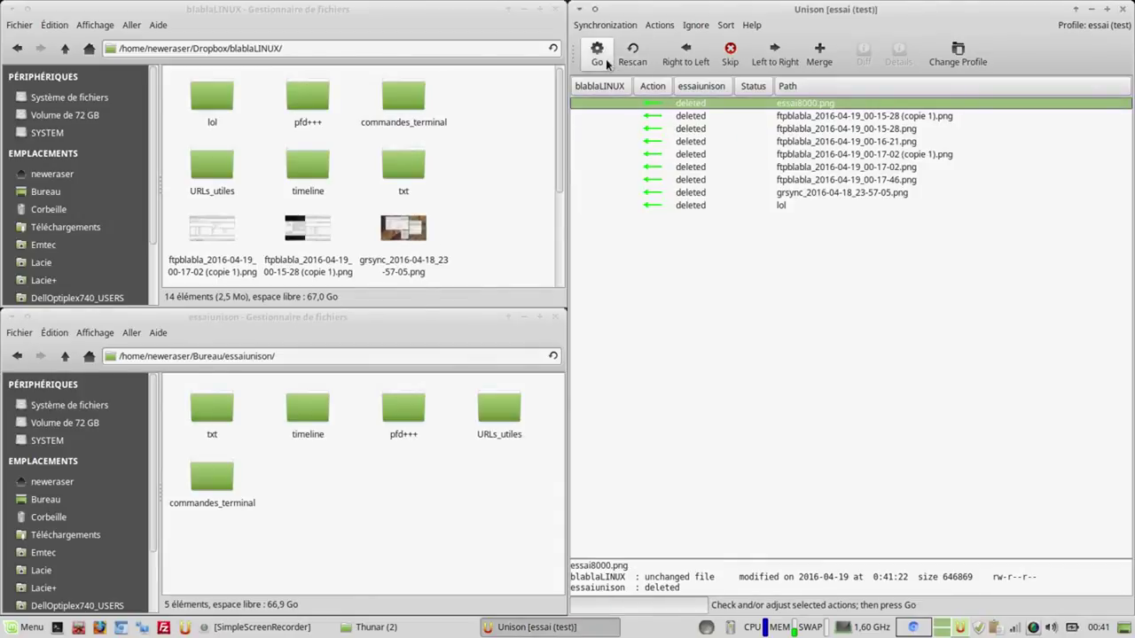
left_click(606, 61)
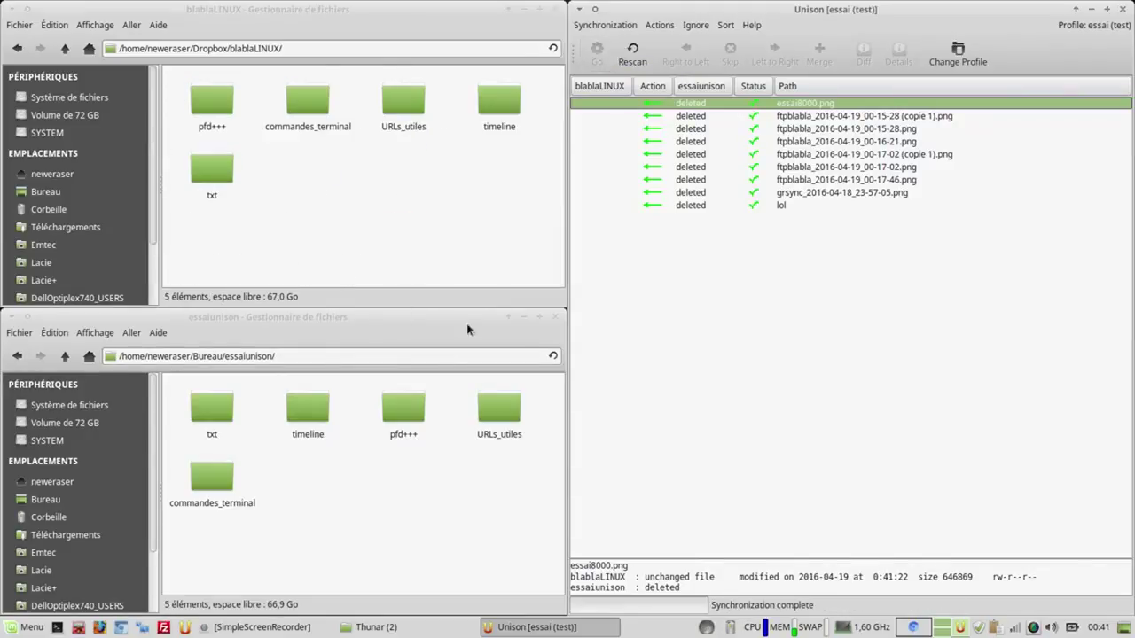
Step: Close the essaiunison and blablaLINUX file manager windows and delete the essaiunison folder from the desktop
left_click(539, 316)
left_click(552, 10)
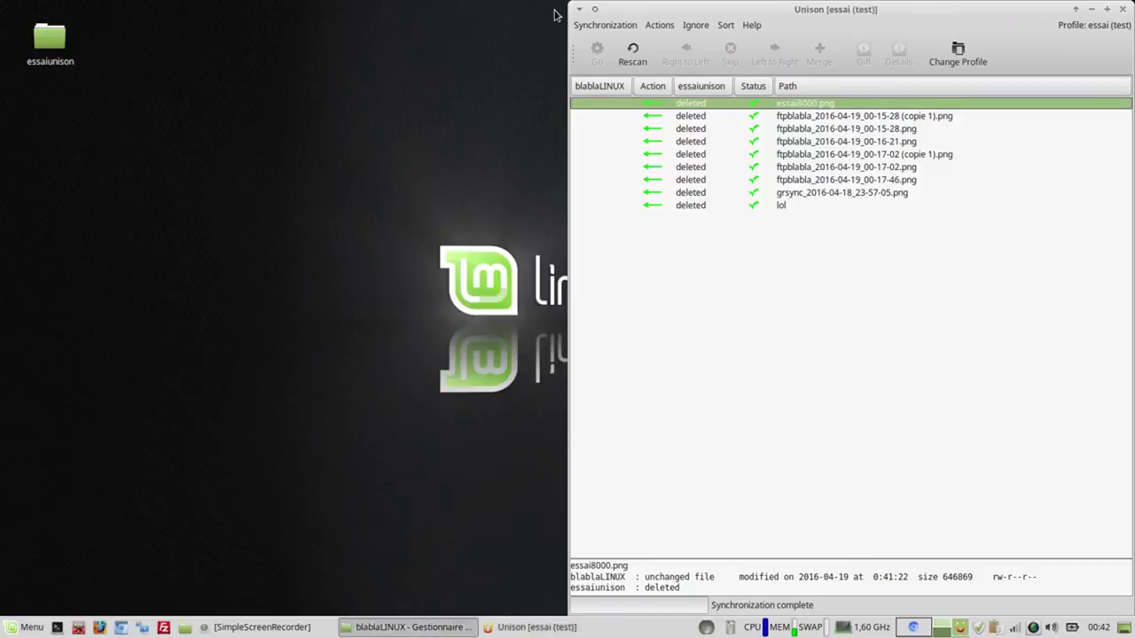
right_click(56, 44)
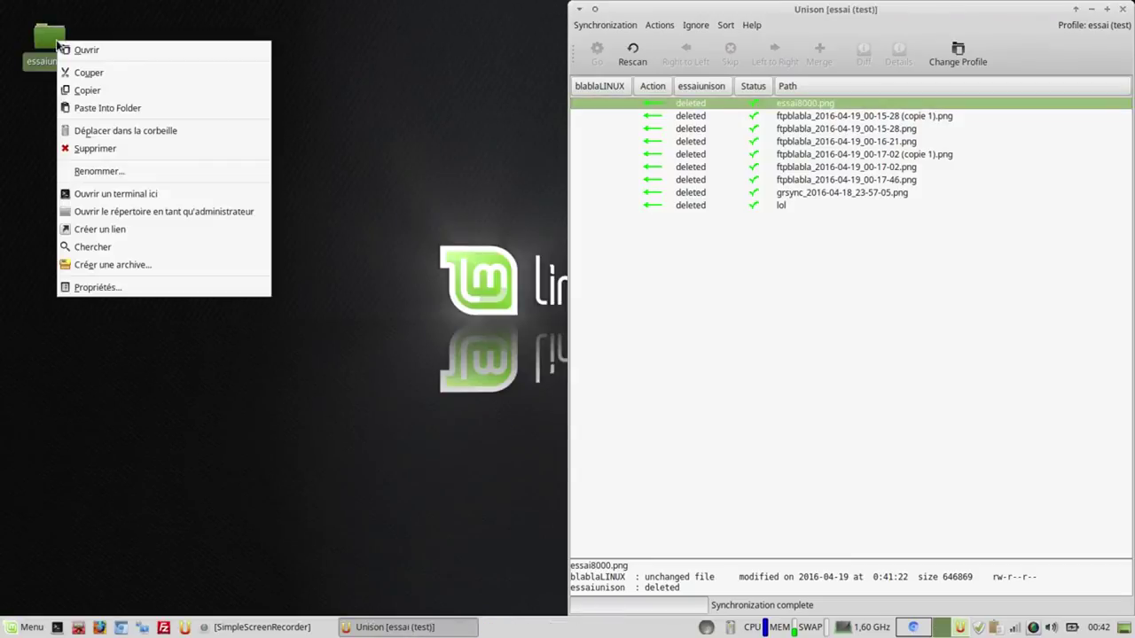
left_click(97, 142)
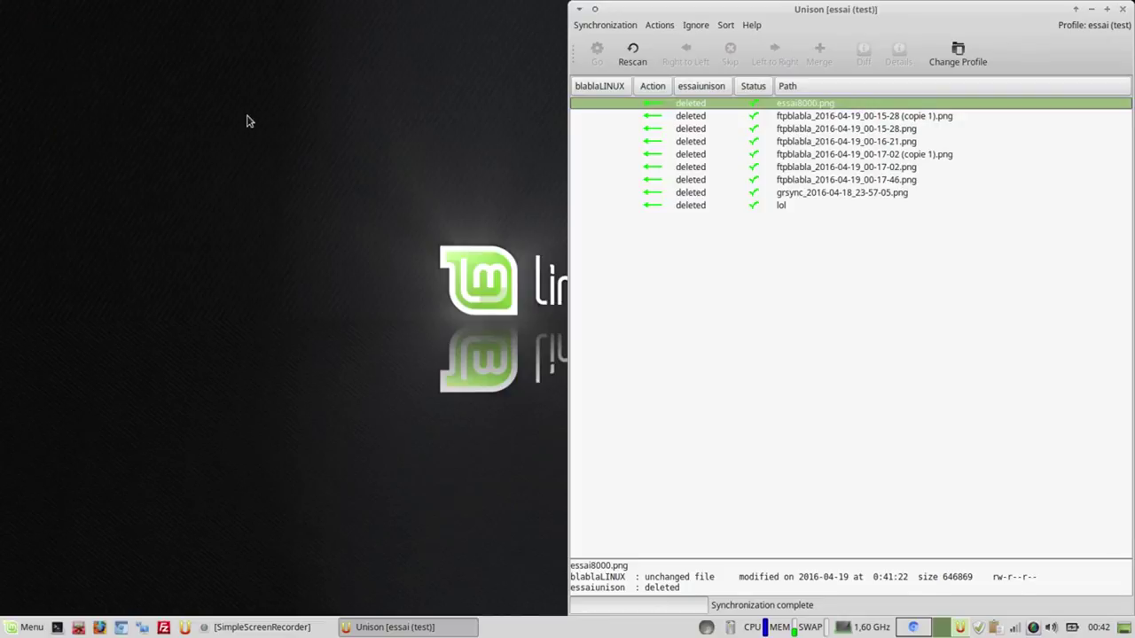
Step: Open Unison's list of synchronization commands
left_click(594, 27)
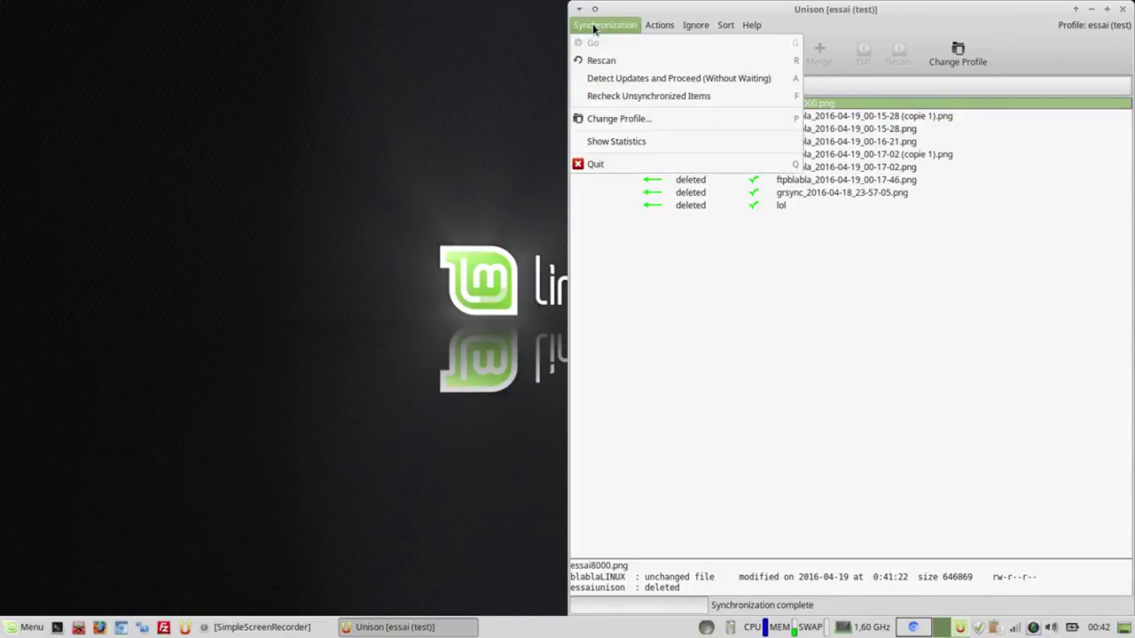